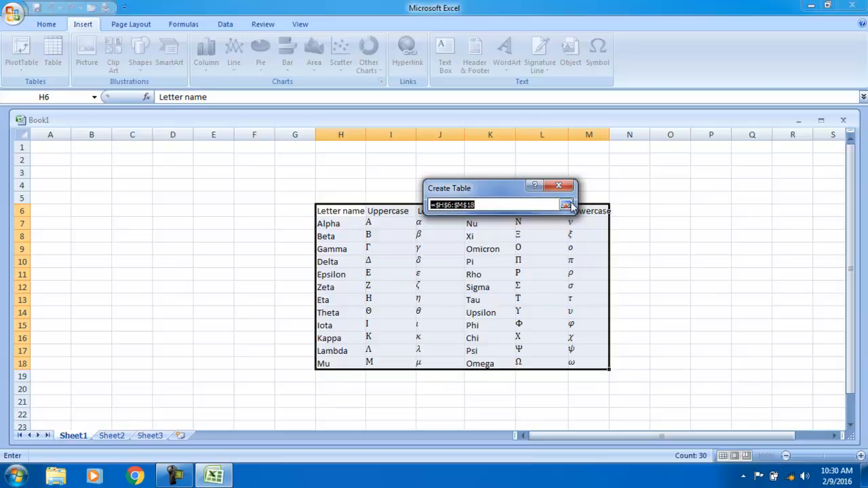
- Create a table from the range H6:M18 and apply the dark red table style with a black header row
{"action": "left_click", "coordinate": [490, 261]}
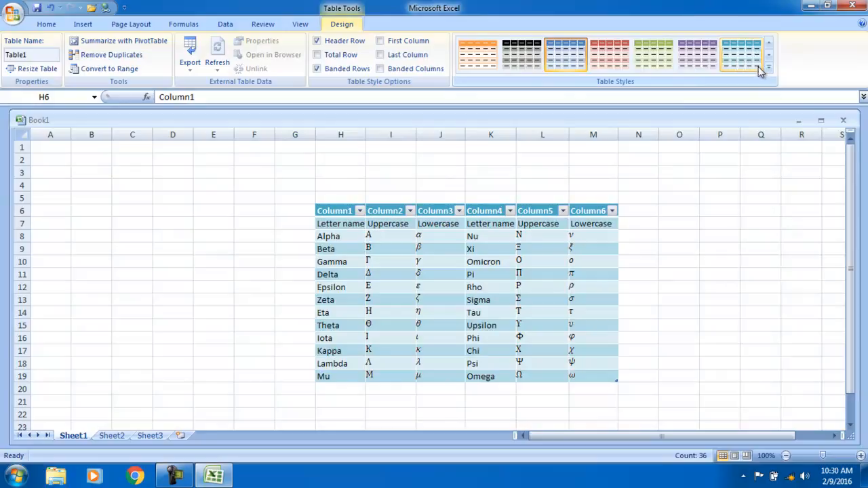
{"action": "left_click", "coordinate": [766, 67]}
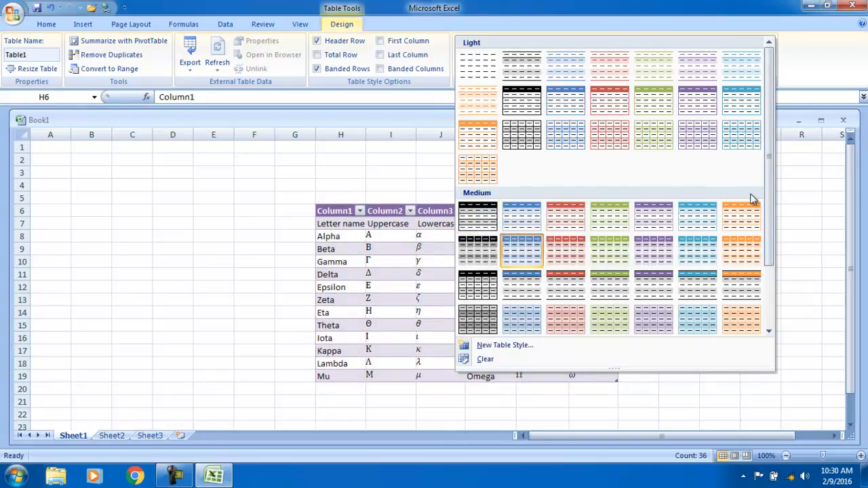
{"action": "left_click_drag", "start_coordinate": [768, 194], "coordinate": [769, 279]}
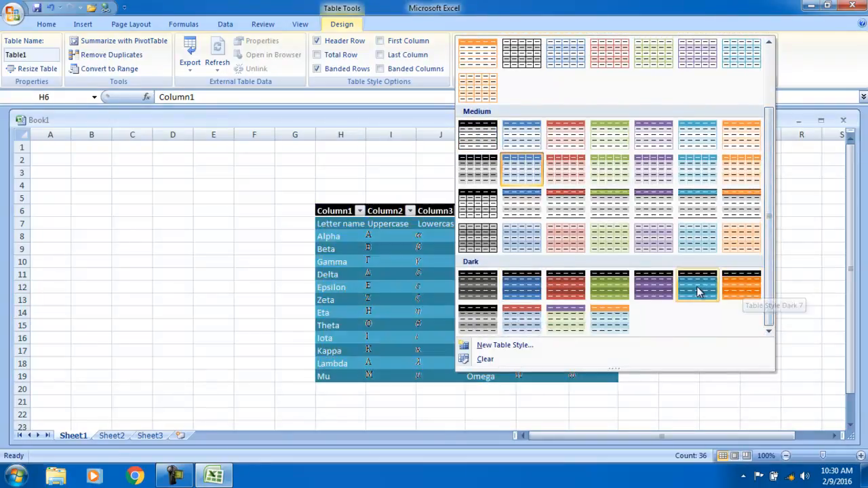
{"action": "left_click", "coordinate": [572, 292]}
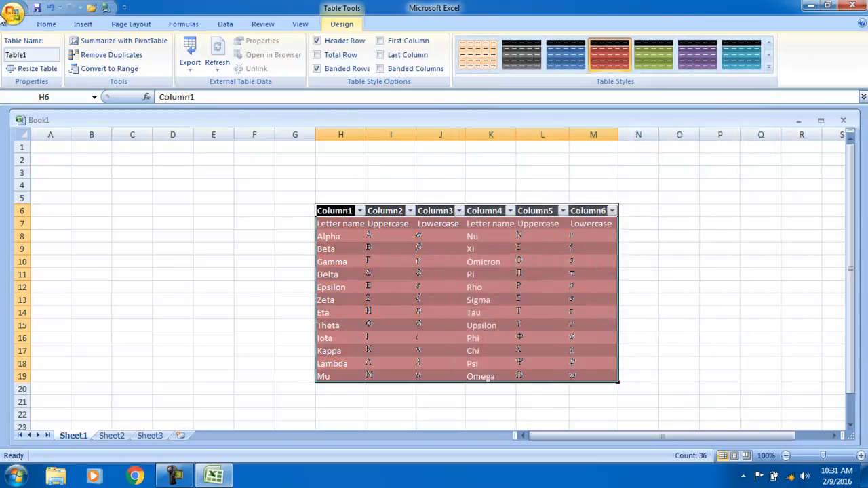
- Insert the Koala picture from the Sample Pictures folder at cell C9
{"action": "left_click", "coordinate": [73, 25]}
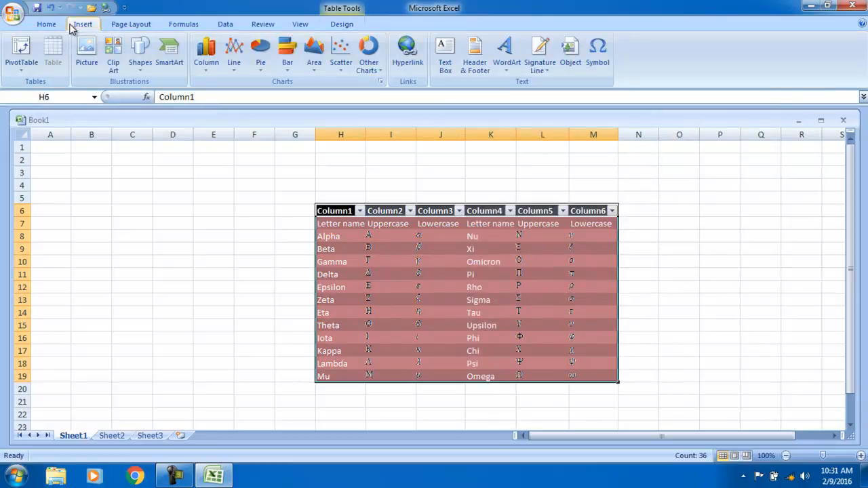
{"action": "left_click", "coordinate": [133, 248]}
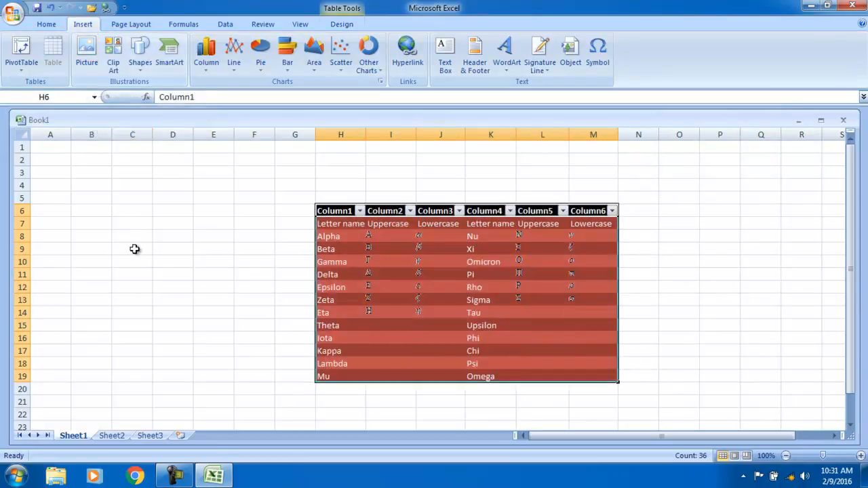
{"action": "left_click", "coordinate": [87, 61]}
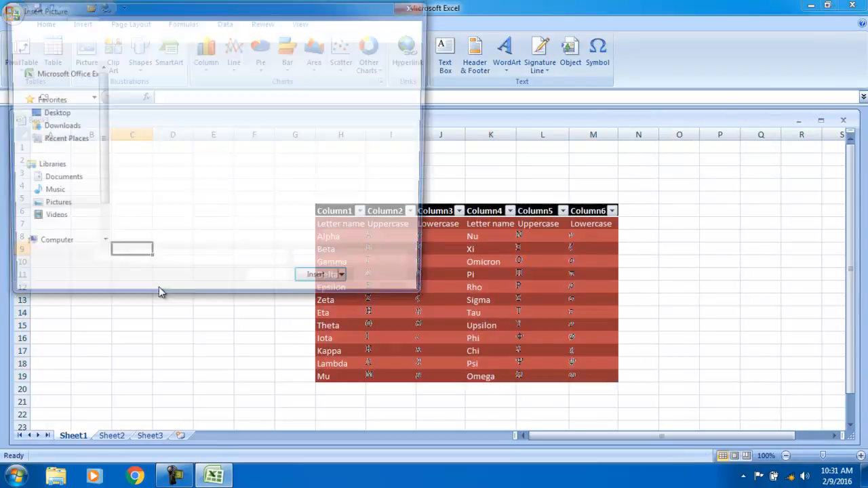
{"action": "double_click", "coordinate": [151, 145]}
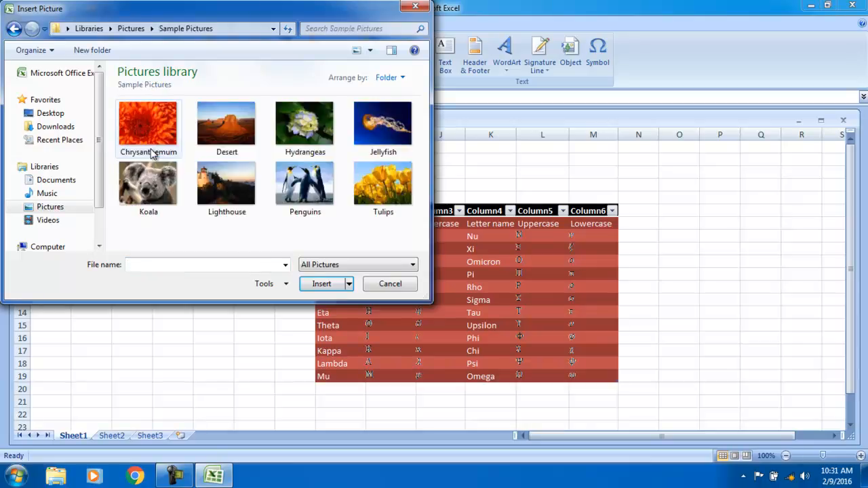
{"action": "double_click", "coordinate": [151, 181]}
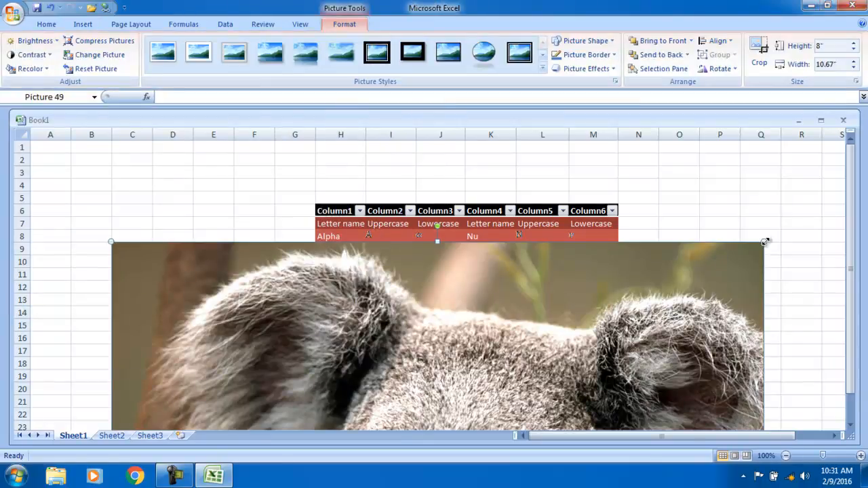
- Shrink the koala picture to about 2.37 by 3.15 inches near cell A1 and give it a thick black frame style
{"action": "left_click_drag", "start_coordinate": [763, 241], "coordinate": [616, 351]}
{"action": "left_click_drag", "start_coordinate": [363, 355], "coordinate": [317, 146]}
{"action": "left_click_drag", "start_coordinate": [513, 212], "coordinate": [515, 238]}
{"action": "left_click_drag", "start_coordinate": [573, 165], "coordinate": [372, 316]}
{"action": "left_click_drag", "start_coordinate": [270, 310], "coordinate": [246, 186]}
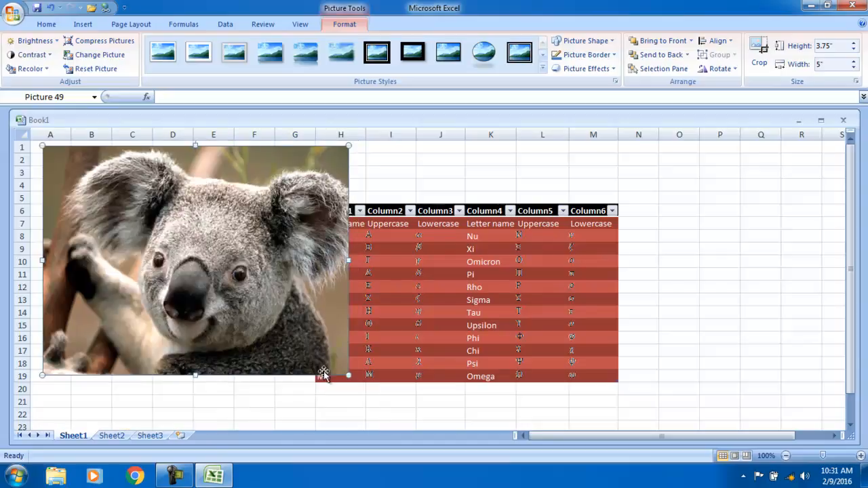
{"action": "left_click_drag", "start_coordinate": [347, 374], "coordinate": [225, 290]}
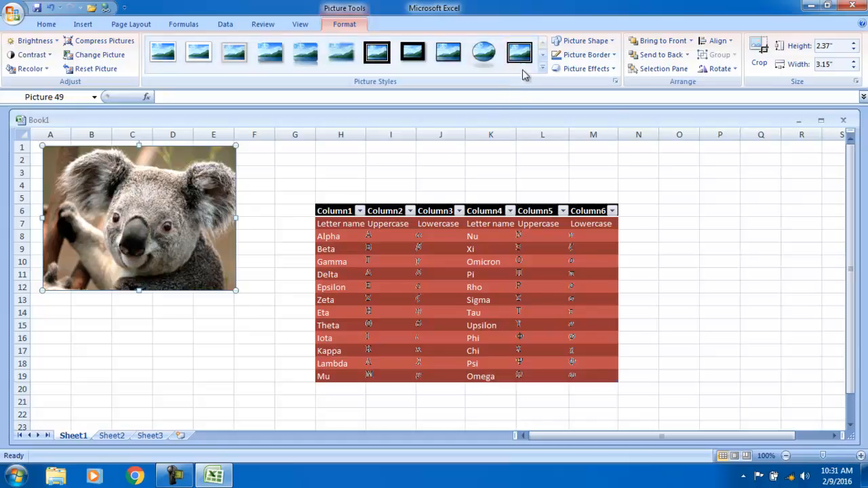
{"action": "left_click", "coordinate": [405, 60]}
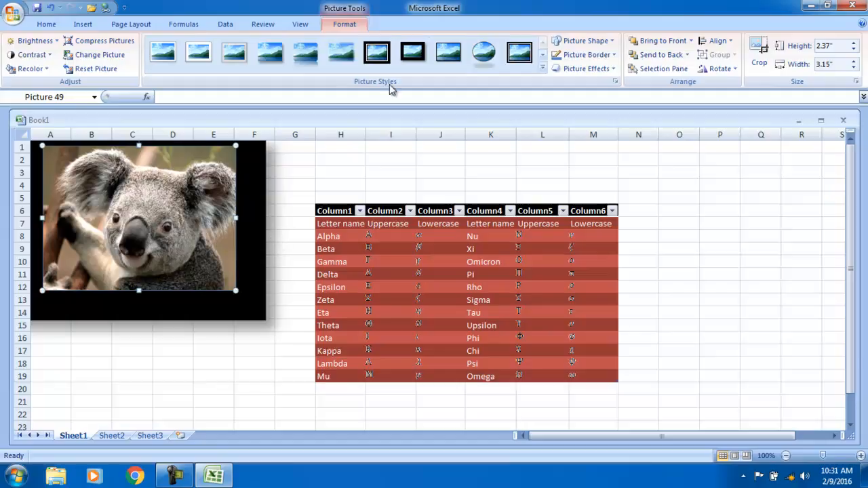
{"action": "left_click", "coordinate": [198, 54]}
- Search the clip art collection for "computer" and insert the clip of a man seated at a computer
{"action": "left_click", "coordinate": [87, 25]}
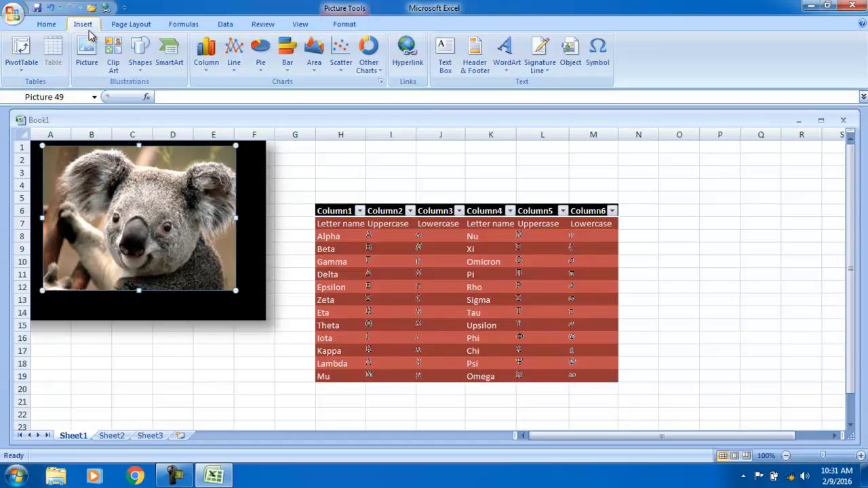
{"action": "left_click", "coordinate": [115, 55]}
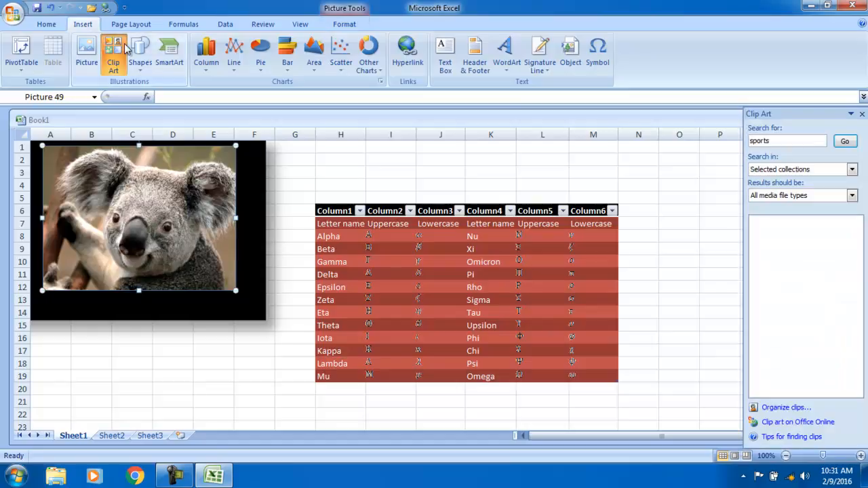
{"action": "double_click", "coordinate": [762, 141]}
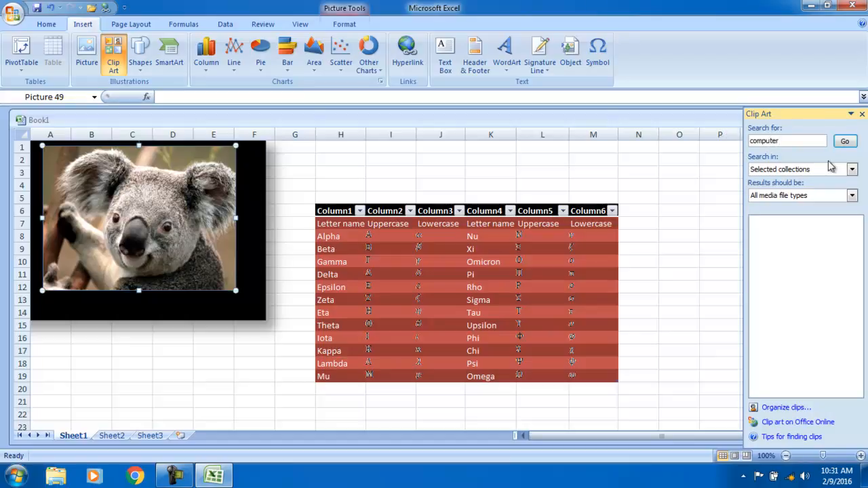
{"action": "left_click", "coordinate": [845, 141]}
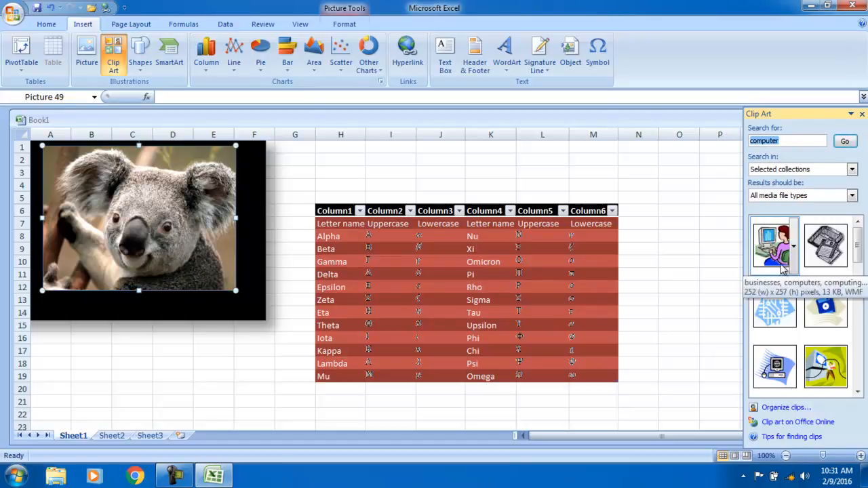
{"action": "left_click_drag", "start_coordinate": [856, 237], "coordinate": [864, 288]}
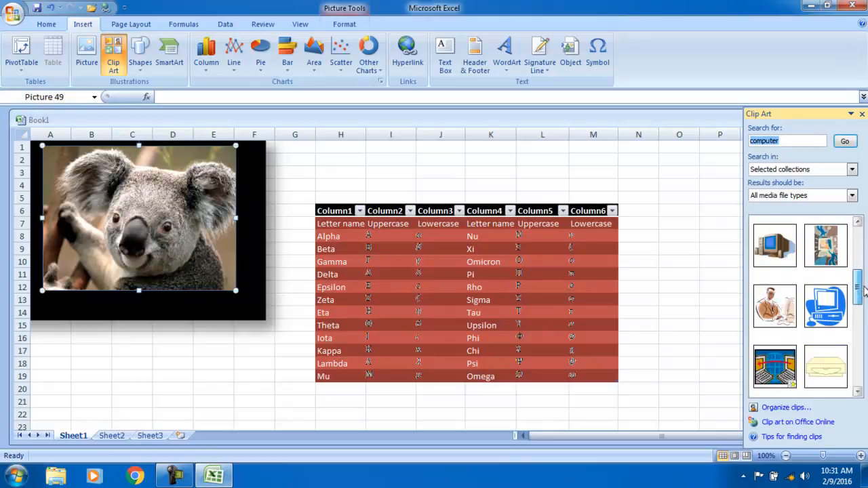
{"action": "left_click", "coordinate": [772, 305]}
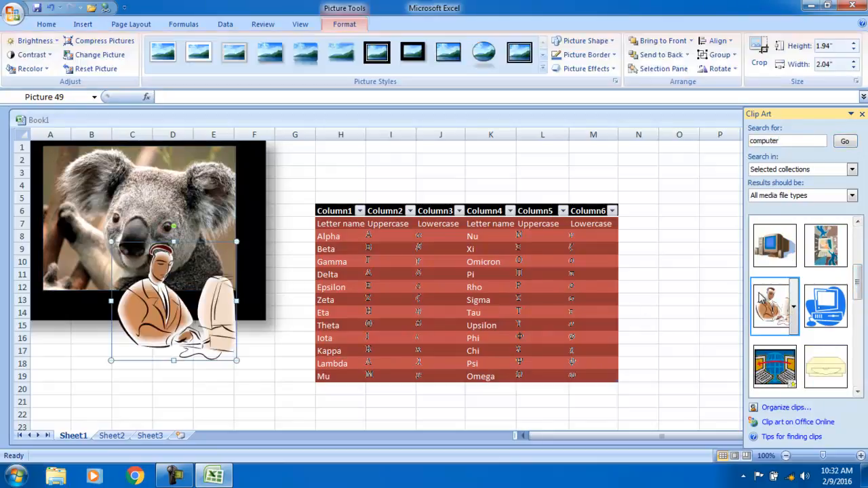
- Move the man clip art below the koala picture, shrunk to about 1.23 by 1.3 inches and rotated clockwise
{"action": "left_click_drag", "start_coordinate": [191, 272], "coordinate": [202, 334]}
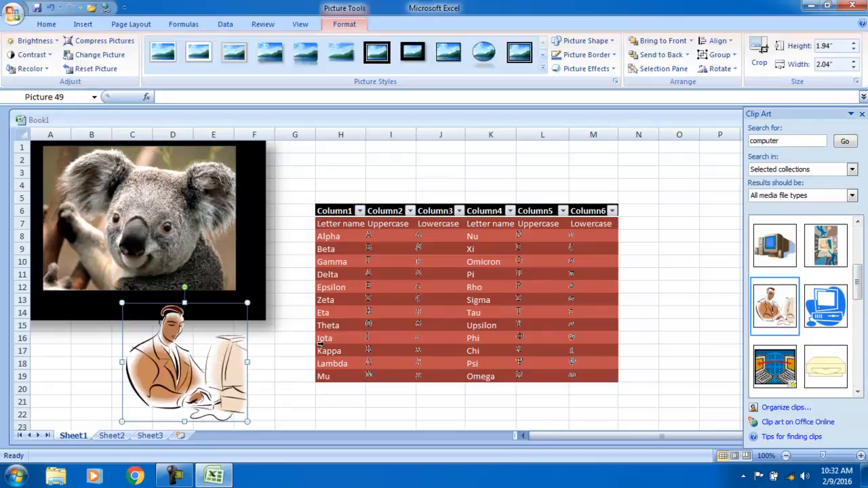
{"action": "left_click_drag", "start_coordinate": [245, 306], "coordinate": [202, 347]}
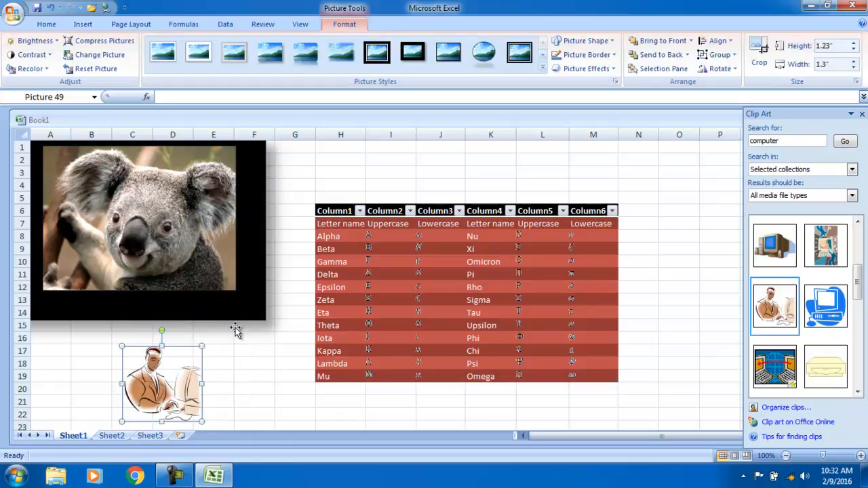
{"action": "left_click_drag", "start_coordinate": [163, 326], "coordinate": [210, 364]}
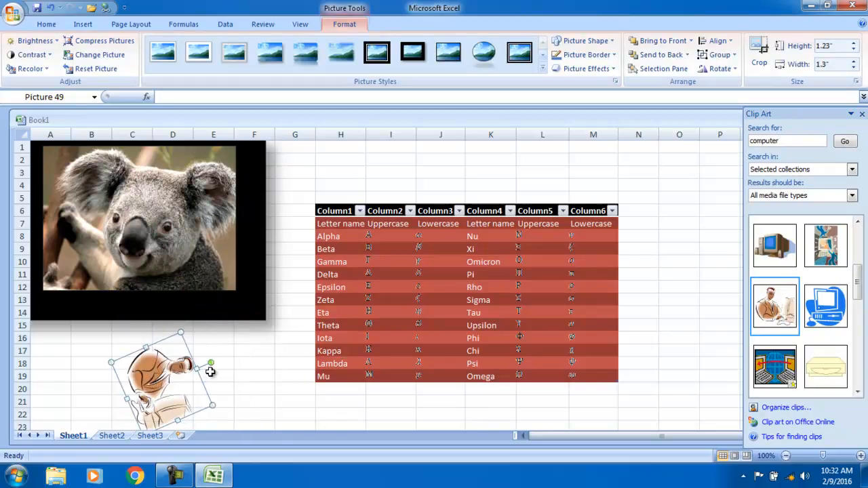
{"action": "left_click", "coordinate": [247, 393]}
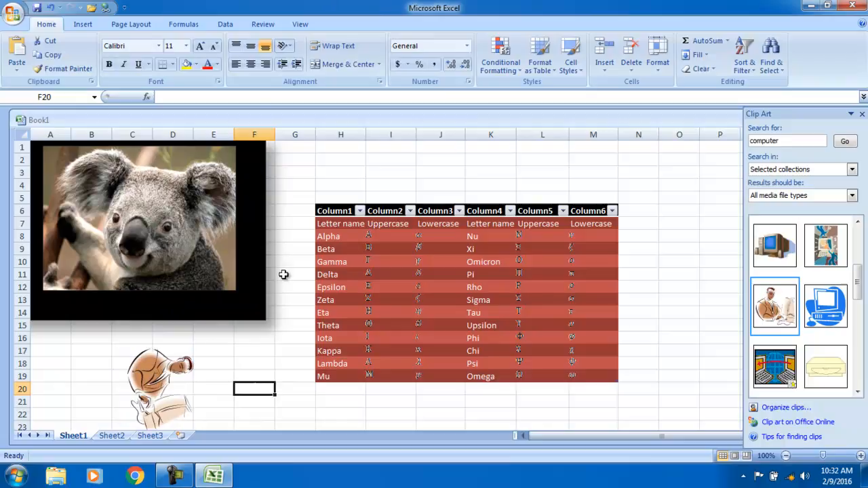
- Close the clip art search and draw a 5-point star about 2.82 inches high and 2.63 inches wide beside the table
{"action": "left_click", "coordinate": [81, 26]}
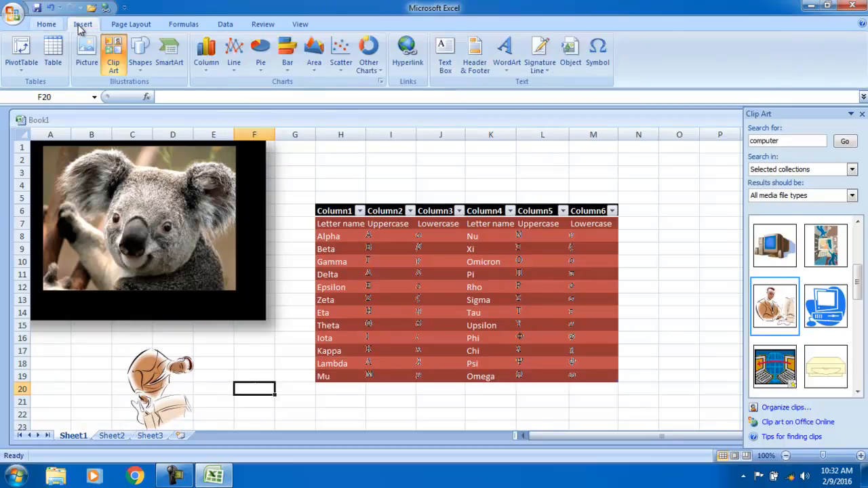
{"action": "left_click", "coordinate": [139, 59]}
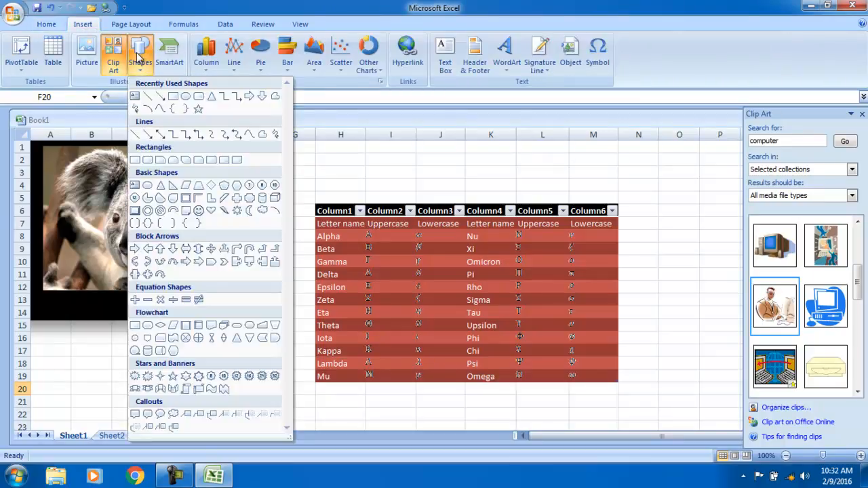
{"action": "left_click", "coordinate": [197, 110]}
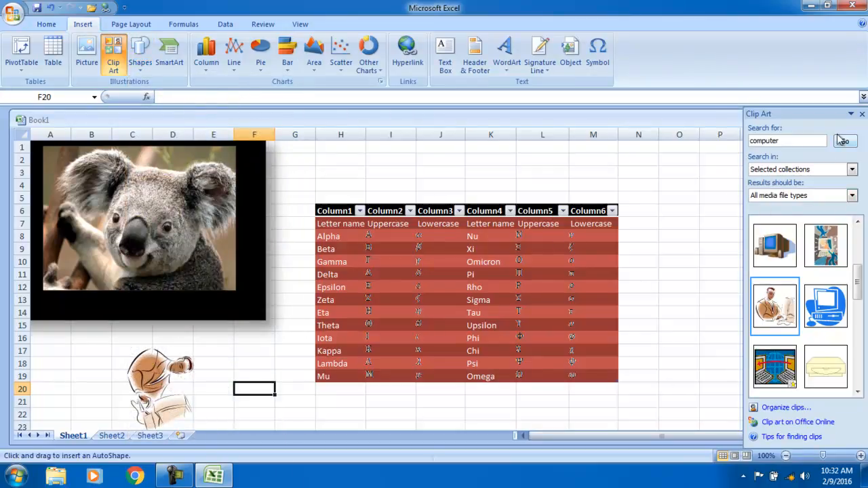
{"action": "left_click", "coordinate": [861, 114]}
{"action": "left_click_drag", "start_coordinate": [851, 174], "coordinate": [852, 183]}
{"action": "mouse_move", "coordinate": [669, 190]}
{"action": "left_mouse_down"}
{"action": "mouse_move", "coordinate": [786, 242]}
{"action": "mouse_move", "coordinate": [793, 371]}
{"action": "mouse_move", "coordinate": [829, 363]}
{"action": "left_mouse_up"}
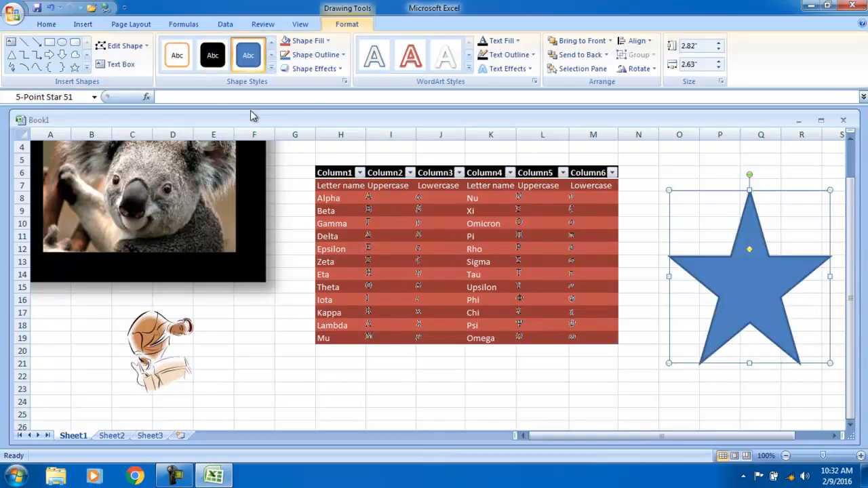
- Apply the solid black shape style from the last row of the style gallery to the star
{"action": "left_click", "coordinate": [180, 68]}
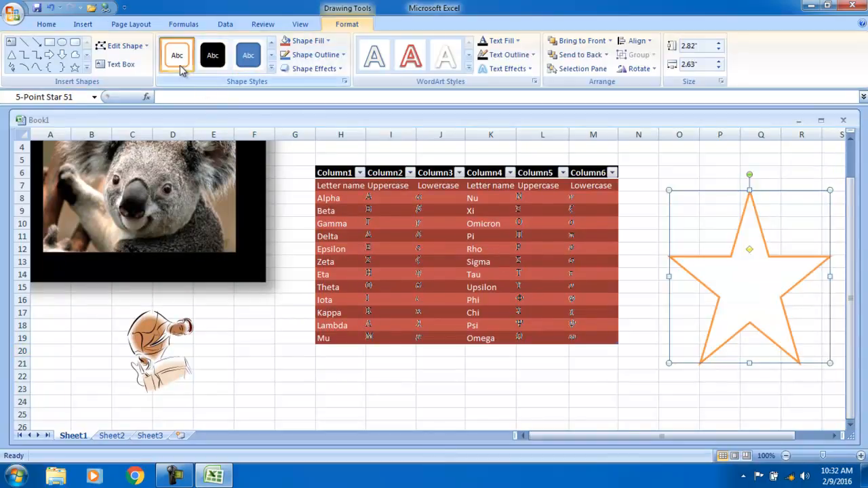
{"action": "left_click", "coordinate": [272, 68]}
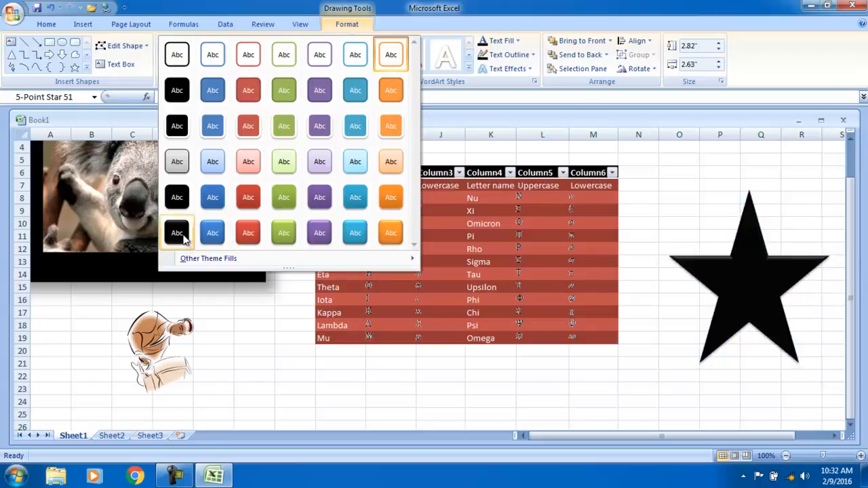
{"action": "left_click", "coordinate": [176, 232]}
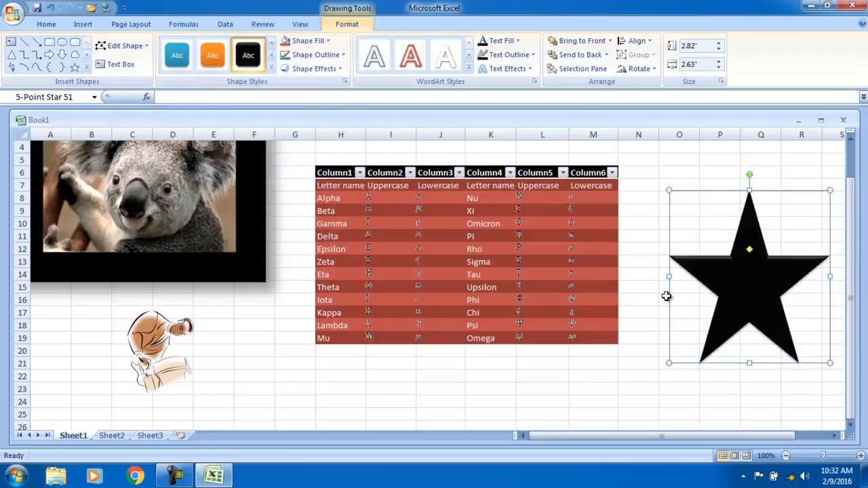
- Add the text "hudfhuydshf uydhufy" inside the star
{"action": "right_click", "coordinate": [754, 303]}
{"action": "left_click", "coordinate": [742, 177]}
{"action": "type", "text": "hudfhuydshf uydhufy"}
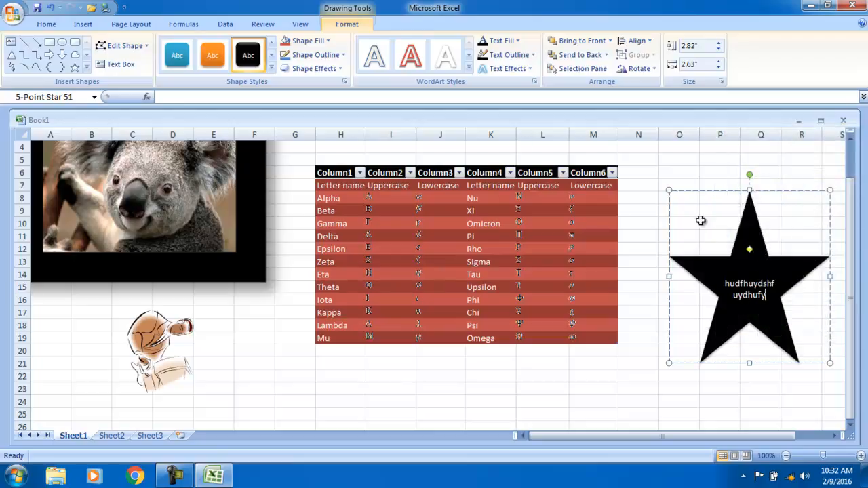
{"action": "left_click", "coordinate": [630, 197]}
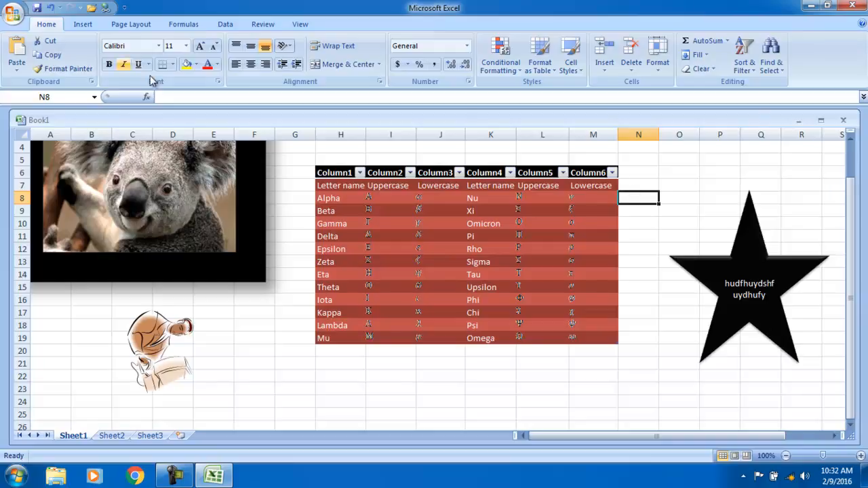
- Cut the koala picture from the sheet
{"action": "left_click", "coordinate": [90, 25]}
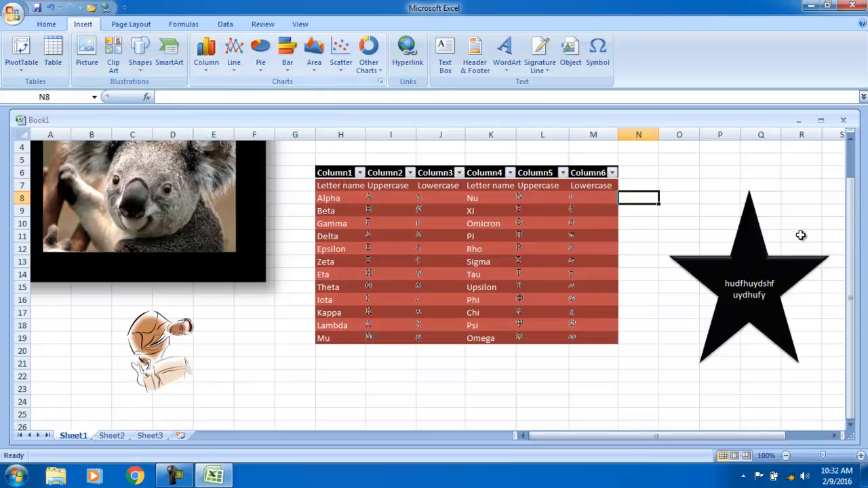
{"action": "right_click", "coordinate": [135, 203]}
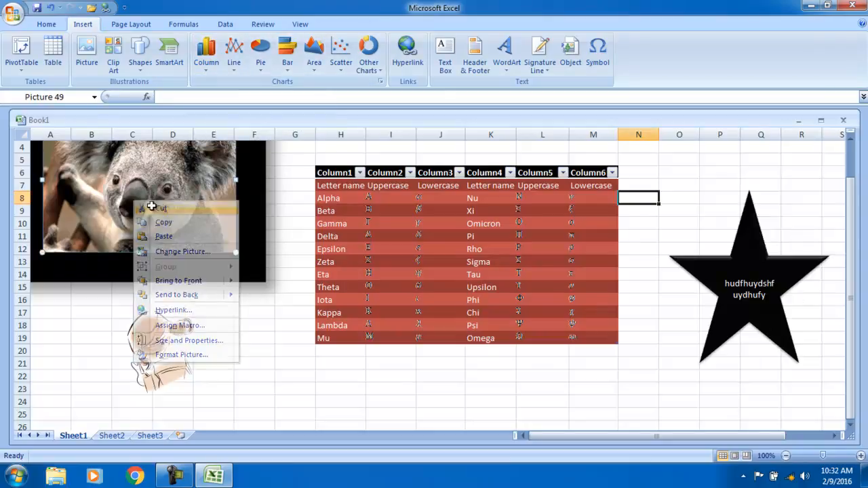
{"action": "left_click", "coordinate": [161, 208]}
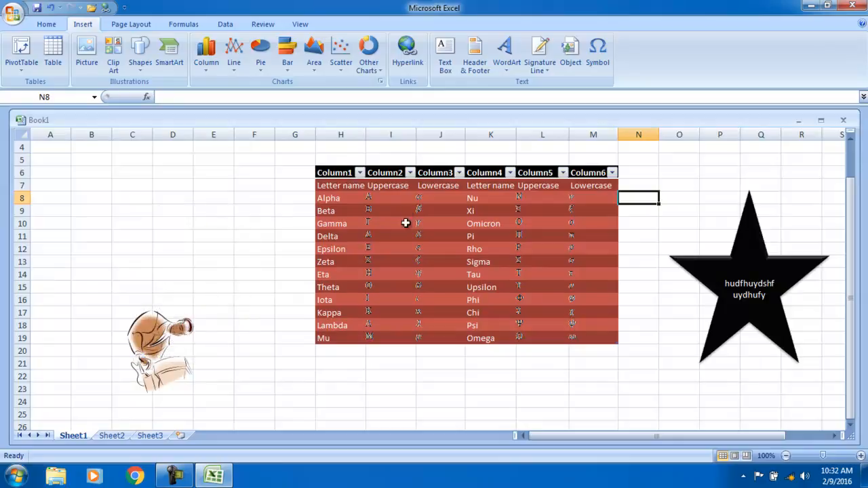
- Undo the cut of the koala picture and cut it from the sheet again
{"action": "right_click", "coordinate": [314, 171]}
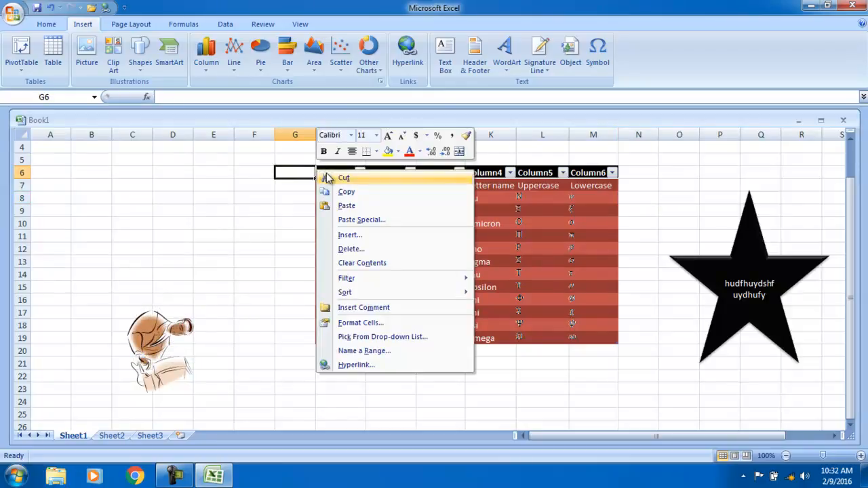
{"action": "left_click", "coordinate": [332, 178]}
{"action": "key", "text": "Down"}
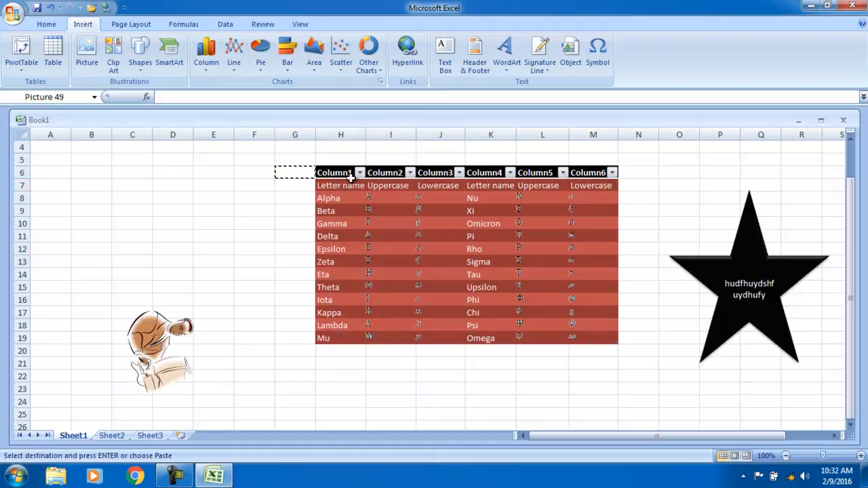
{"action": "key", "text": "ctrl+z"}
{"action": "right_click", "coordinate": [164, 182]}
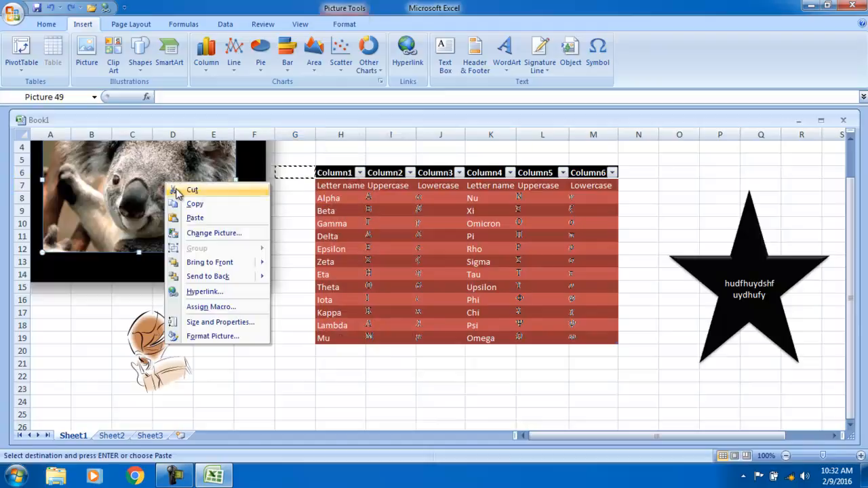
{"action": "left_click", "coordinate": [175, 188]}
- Clear the formatting of the table in H6:M19 and cut the table range
{"action": "left_click_drag", "start_coordinate": [317, 172], "coordinate": [613, 339]}
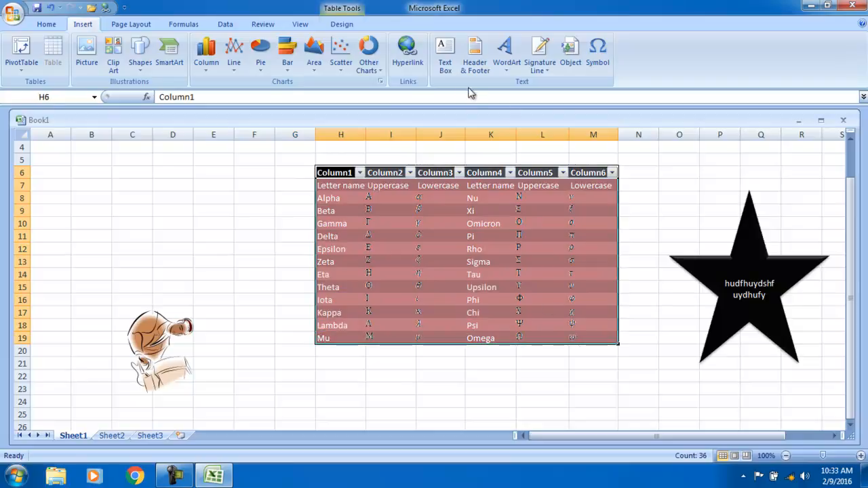
{"action": "left_click", "coordinate": [48, 25]}
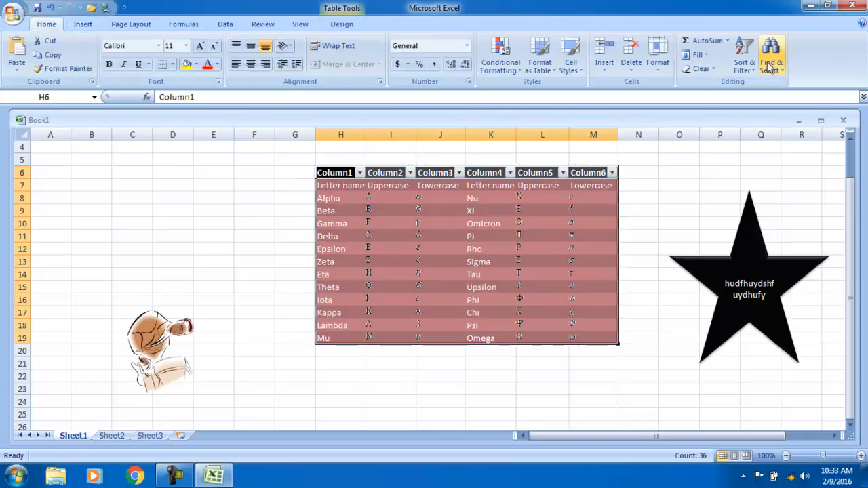
{"action": "left_click", "coordinate": [656, 56]}
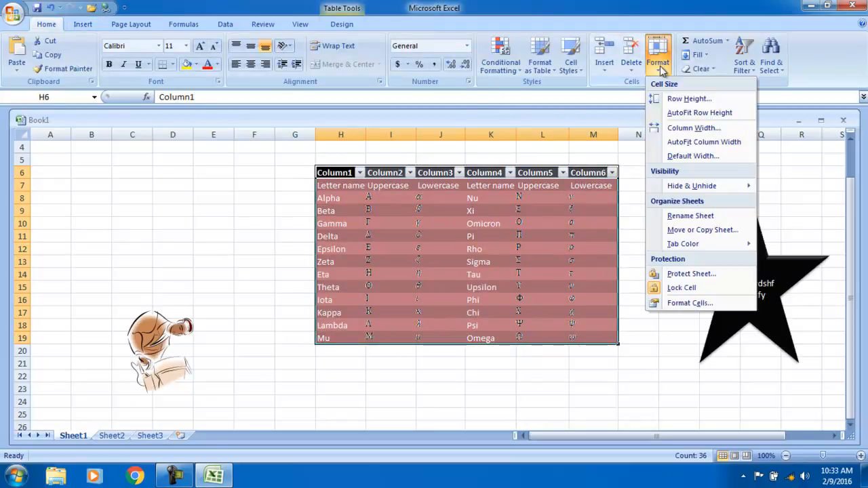
{"action": "left_click", "coordinate": [702, 68]}
{"action": "left_click", "coordinate": [706, 97]}
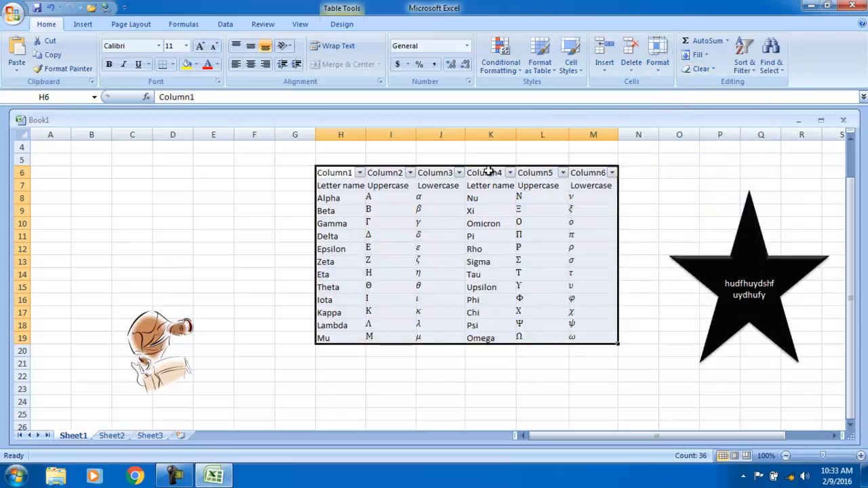
{"action": "right_click", "coordinate": [488, 172]}
{"action": "left_click", "coordinate": [507, 178]}
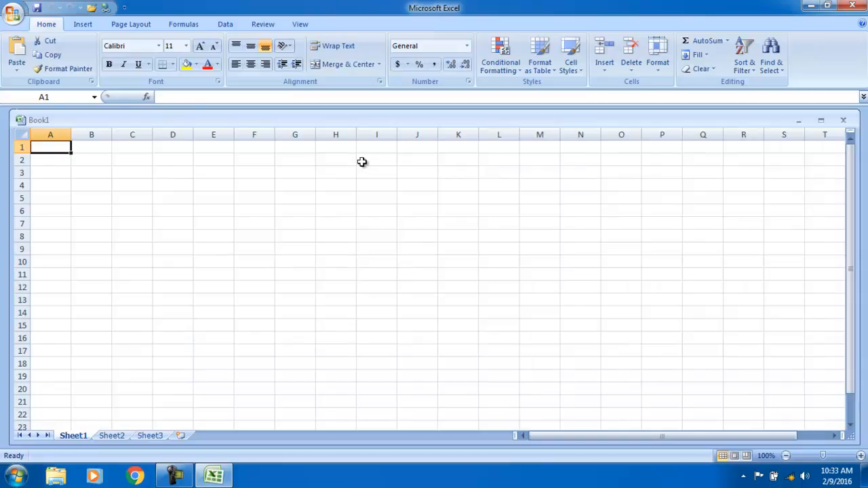
- Enter the team names Pakistan in A3 and India in D3 on the blank sheet
{"action": "key", "text": "Down"}
{"action": "key", "text": "Down"}
{"action": "key", "text": "Right"}
{"action": "key", "text": "Right"}
{"action": "key", "text": "Left"}
{"action": "key", "text": "Left"}
{"action": "type", "text": "P"}
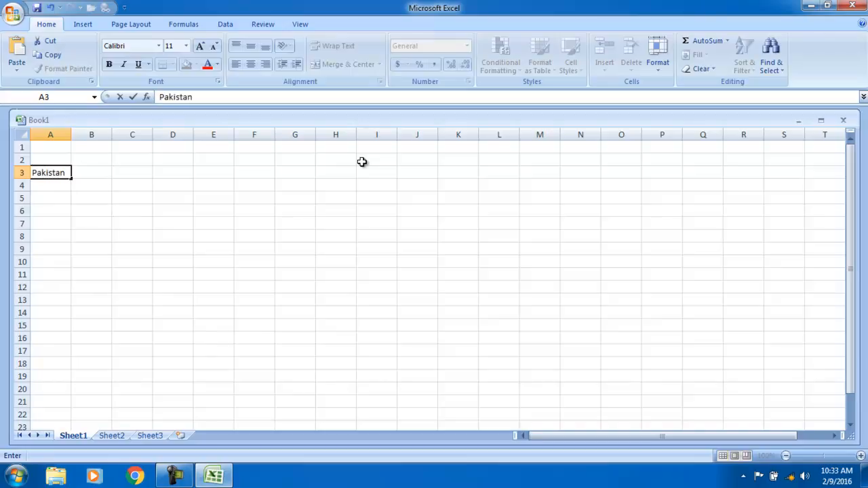
{"action": "key", "text": "Tab"}
{"action": "key", "text": "Tab"}
{"action": "key", "text": "Tab"}
{"action": "type", "text": "I"}
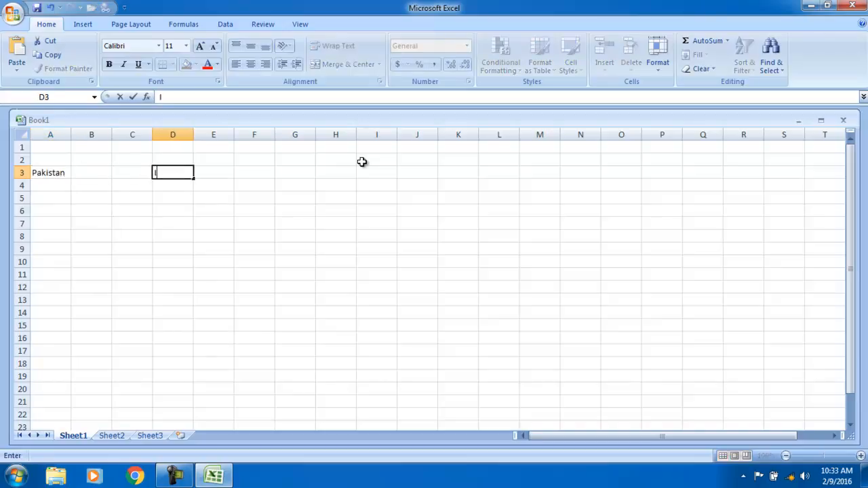
{"action": "key", "text": "Return"}
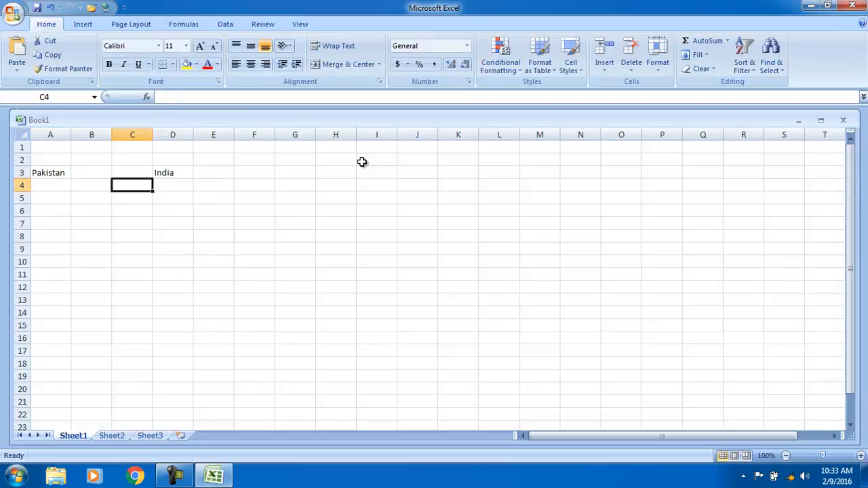
- Enter the headings Overs, Runs and wkts in A4:C4 below Pakistan
{"action": "type", "text": "Ov"}
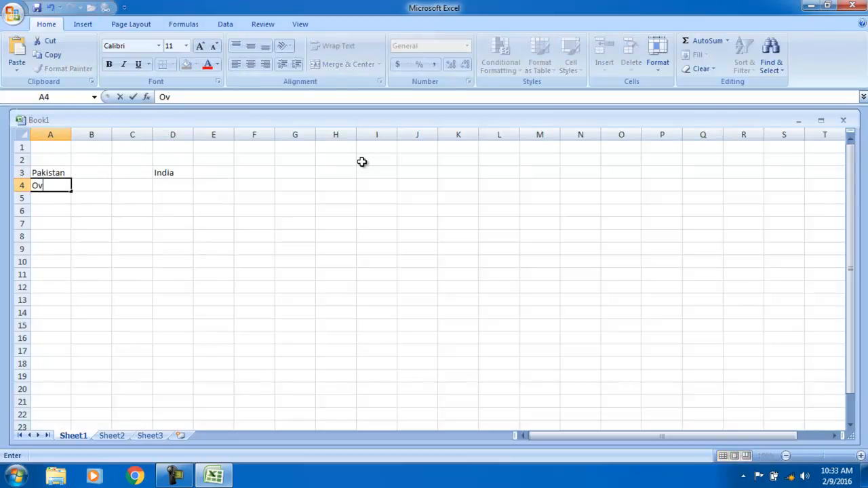
{"action": "type", "text": "ers"}
{"action": "key", "text": "Tab"}
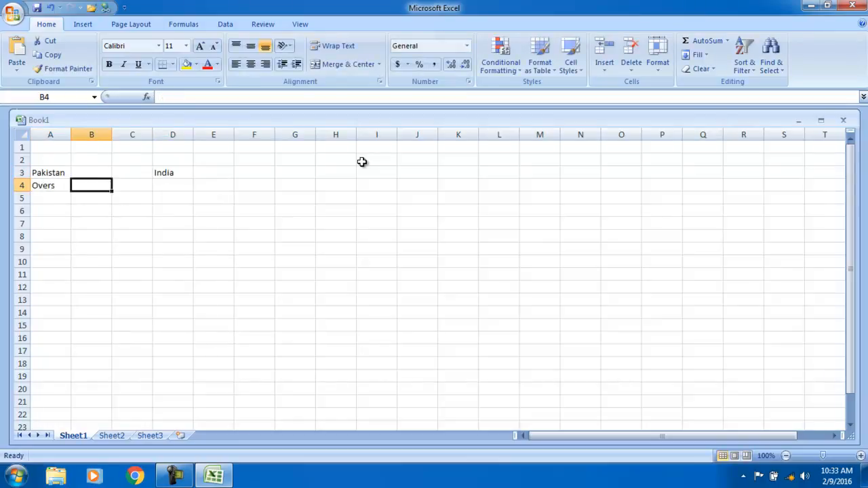
{"action": "type", "text": "Runs"}
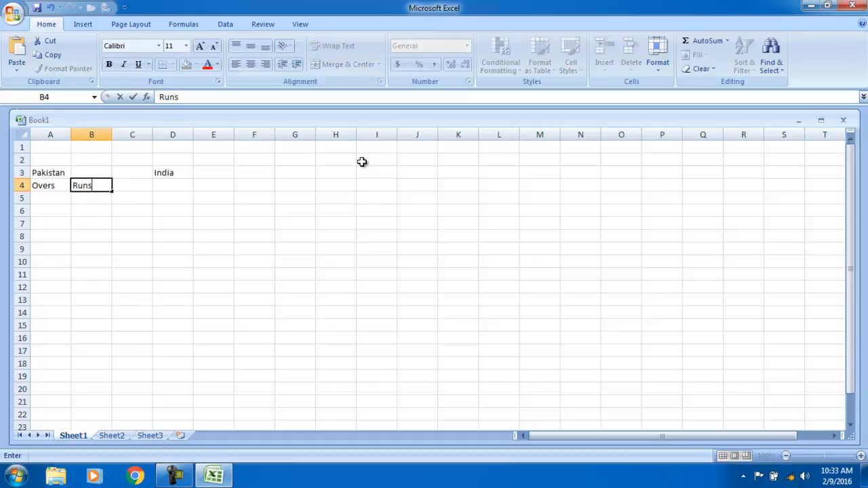
{"action": "key", "text": "Tab"}
{"action": "type", "text": "w"}
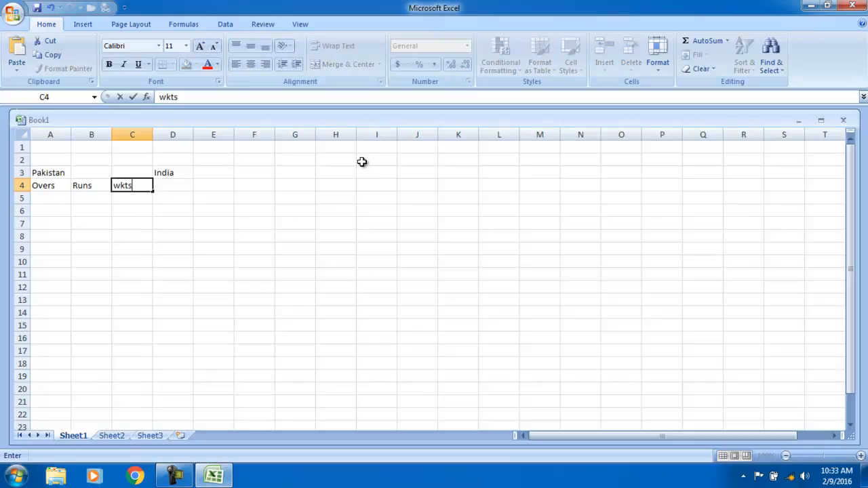
{"action": "key", "text": "Tab"}
- Move the India heading from D3 to F3
{"action": "key", "text": "Up"}
{"action": "key", "text": "ctrl+x"}
{"action": "key", "text": "Right"}
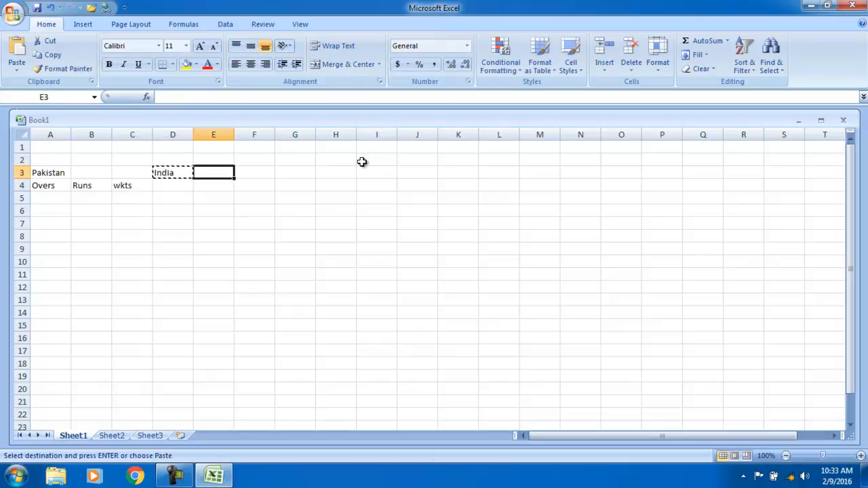
{"action": "key", "text": "Right"}
{"action": "key", "text": "ctrl+v"}
- Copy the Overs, Runs and wkts headings from A4:C4 to E4:G4 below India
{"action": "key", "text": "Down"}
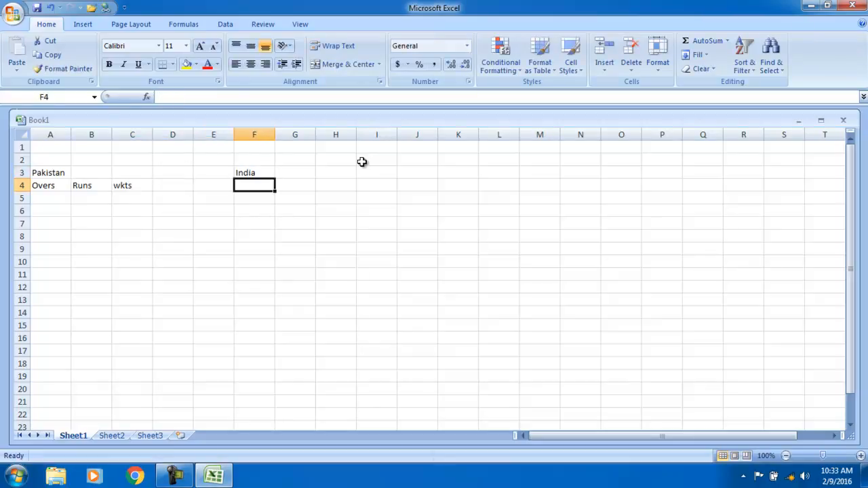
{"action": "key", "text": "Left"}
{"action": "key", "text": "Left"}
{"action": "key", "text": "Left"}
{"action": "key", "text": "shift+Left"}
{"action": "key", "text": "shift+Left"}
{"action": "key", "text": "ctrl+c"}
{"action": "key", "text": "ctrl+Right"}
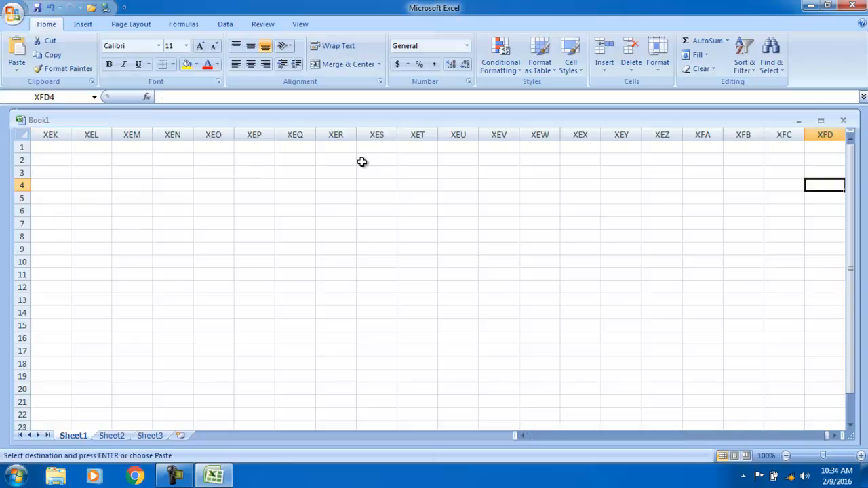
{"action": "key", "text": "ctrl+shift+Left"}
{"action": "key", "text": "Left"}
{"action": "key", "text": "ctrl+Left"}
{"action": "key", "text": "Right"}
{"action": "key", "text": "Right"}
{"action": "key", "text": "shift+Right"}
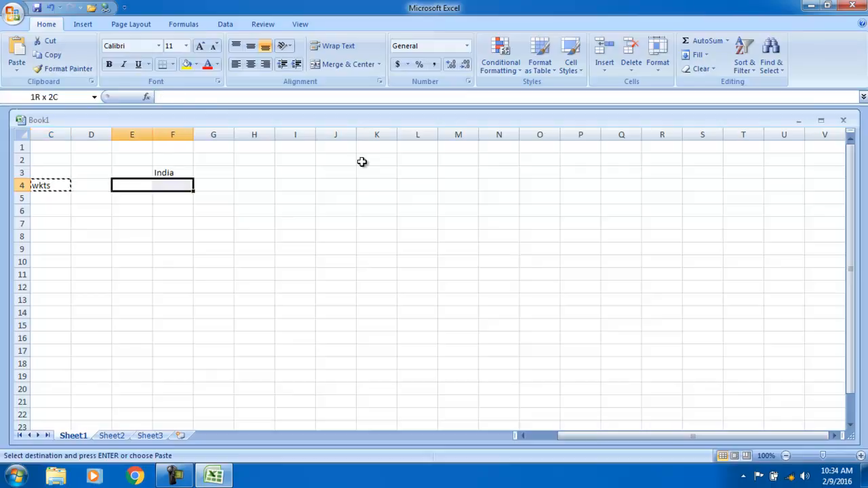
{"action": "key", "text": "shift+Right"}
{"action": "key", "text": "ctrl+v"}
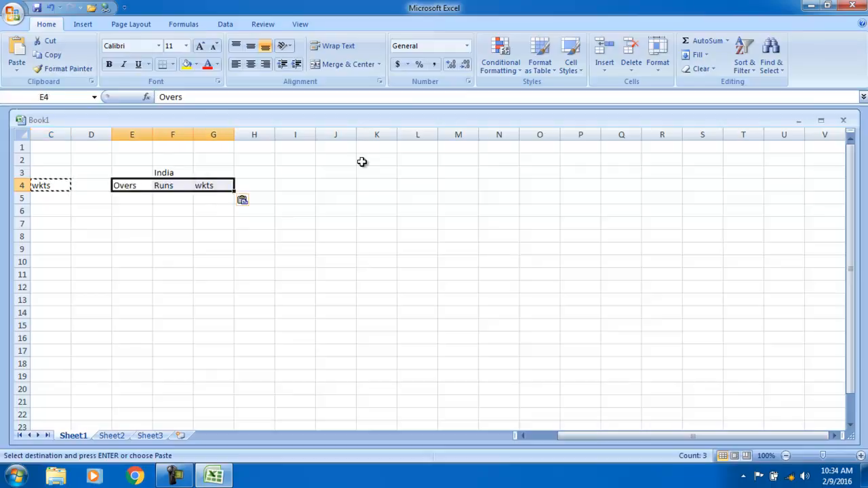
- Enter 1 in A5 and fill it down to A10 as a series for Pakistan's overs
{"action": "left_click_drag", "start_coordinate": [725, 437], "coordinate": [552, 418]}
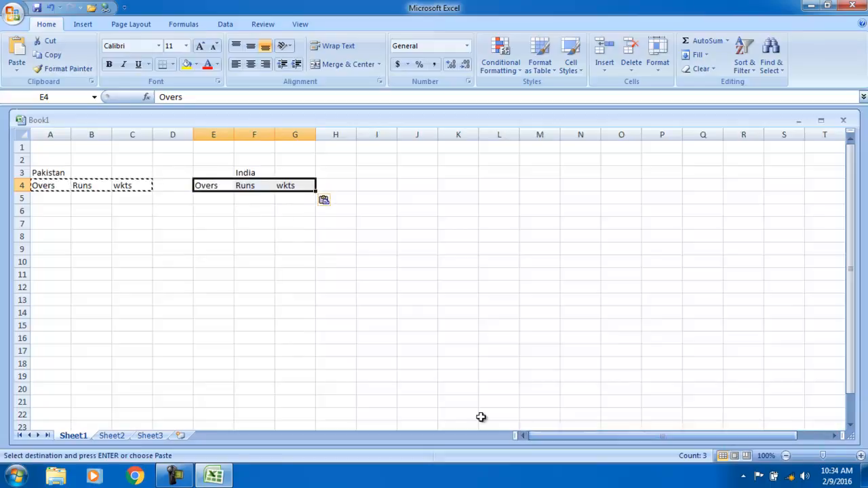
{"action": "left_click", "coordinate": [126, 195]}
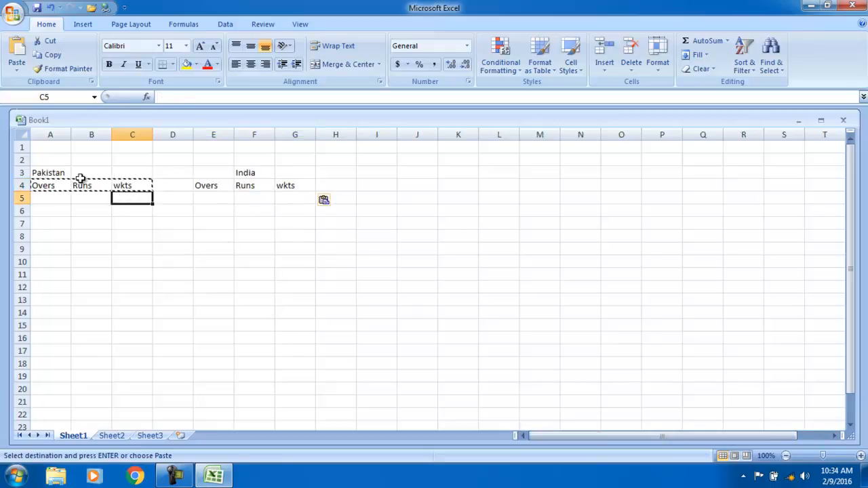
{"action": "left_click", "coordinate": [59, 196]}
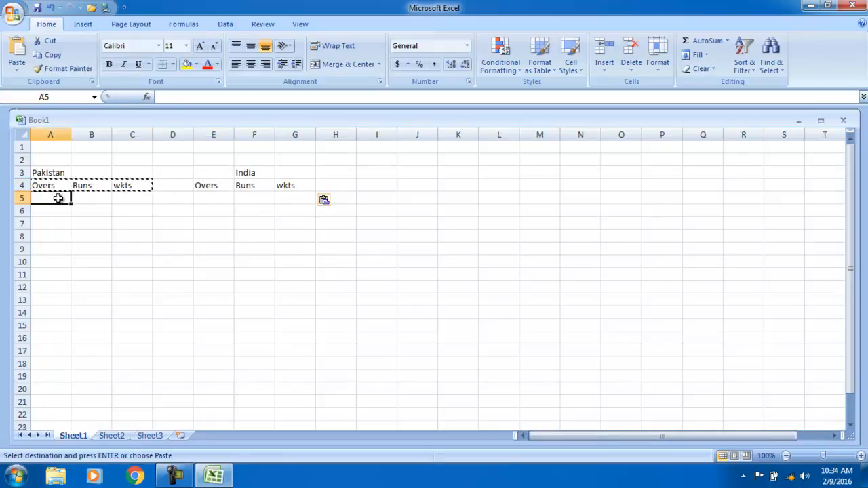
{"action": "type", "text": "1"}
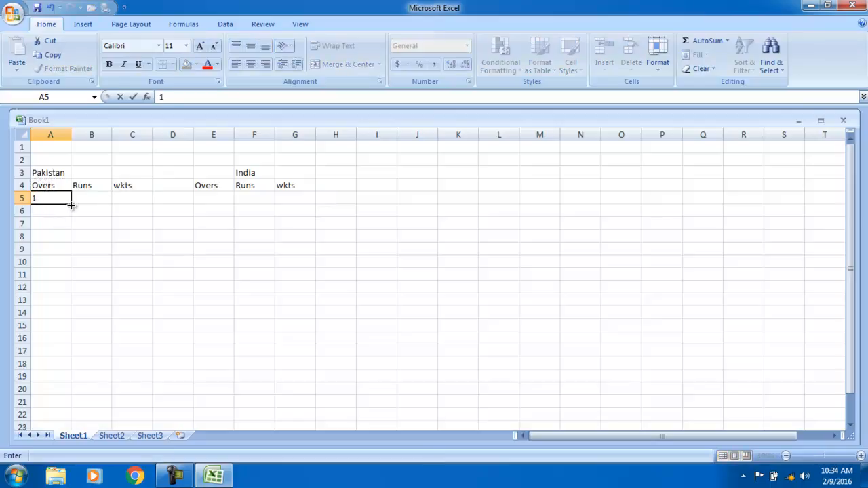
{"action": "left_click_drag", "start_coordinate": [71, 205], "coordinate": [74, 267]}
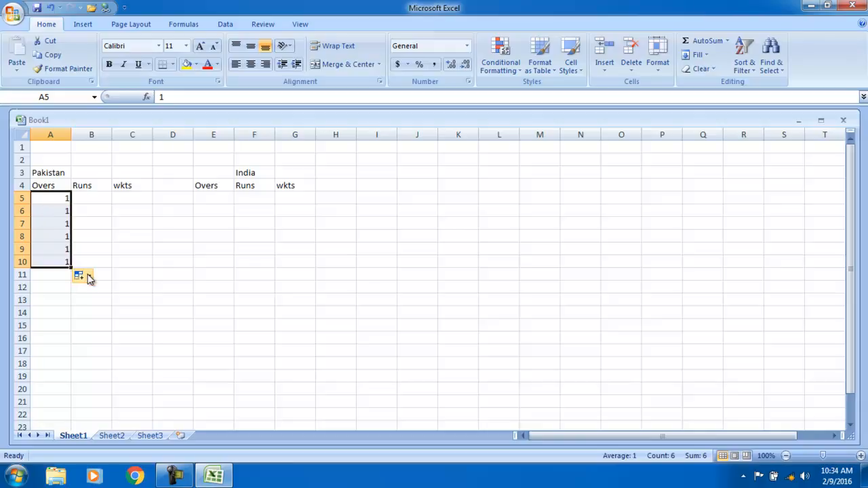
{"action": "left_click", "coordinate": [91, 276]}
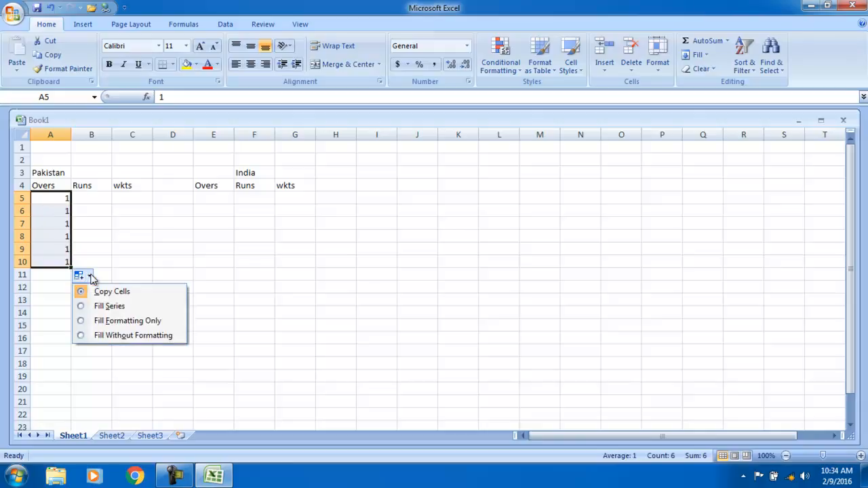
{"action": "left_click", "coordinate": [105, 309]}
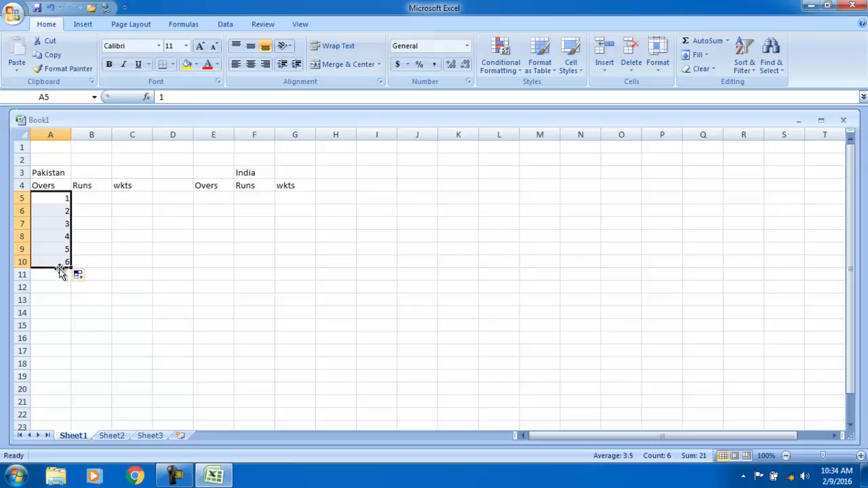
- Enter Pakistan's runs 2, 6, 6, 8, 0 and 8 in B5:B10
{"action": "left_click", "coordinate": [99, 198]}
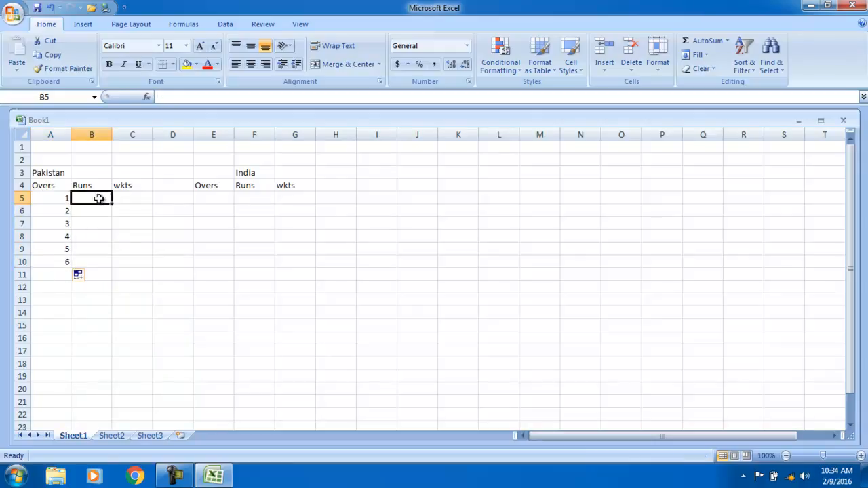
{"action": "type", "text": "2"}
{"action": "left_click", "coordinate": [93, 213]}
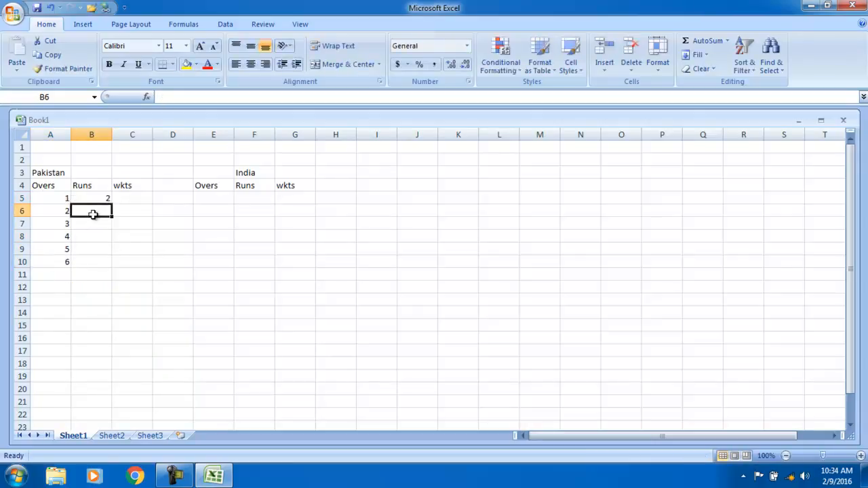
{"action": "type", "text": "6"}
{"action": "left_click", "coordinate": [95, 223]}
{"action": "type", "text": "6"}
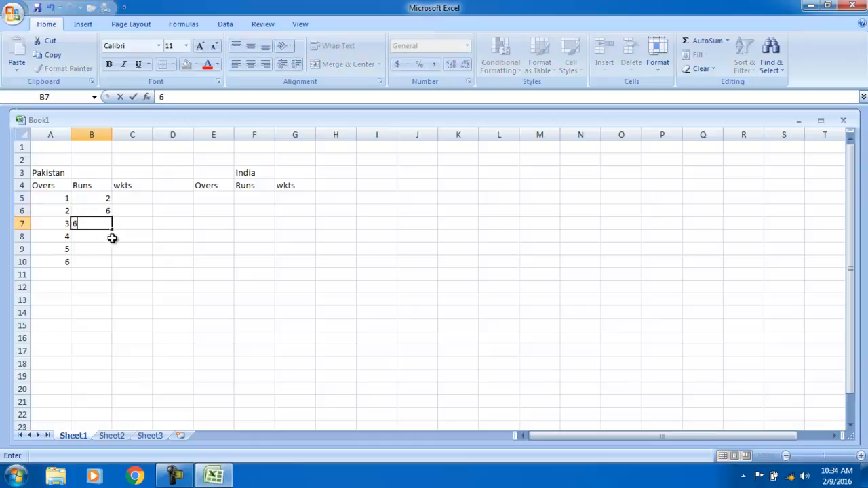
{"action": "left_click", "coordinate": [97, 237]}
{"action": "type", "text": "8"}
{"action": "key", "text": "Return"}
{"action": "type", "text": "0"}
{"action": "key", "text": "Return"}
{"action": "type", "text": "8"}
{"action": "key", "text": "Return"}
- Enter Pakistan's wickets 2, 1, 0, 3, 0 and 2 in C5:C10
{"action": "key", "text": "Up"}
{"action": "key", "text": "Up"}
{"action": "key", "text": "Up"}
{"action": "key", "text": "Up"}
{"action": "key", "text": "Up"}
{"action": "key", "text": "Right"}
{"action": "key", "text": "Up"}
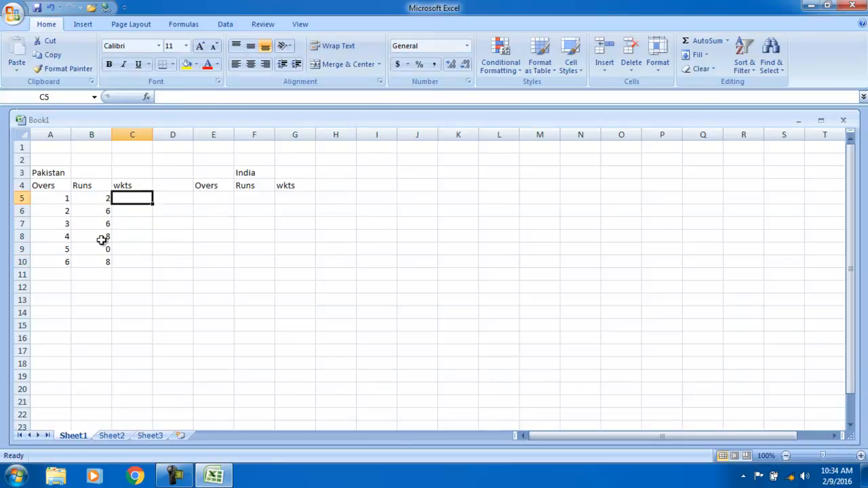
{"action": "type", "text": "2"}
{"action": "key", "text": "Return"}
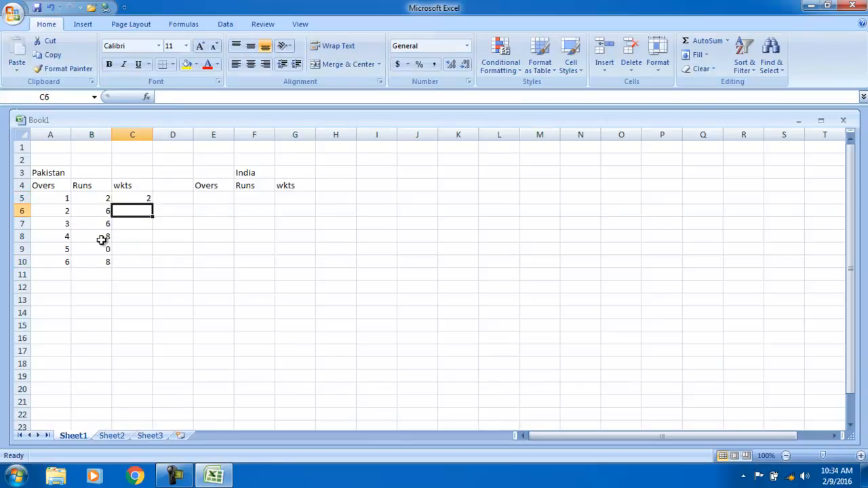
{"action": "type", "text": "1"}
{"action": "key", "text": "Return"}
{"action": "type", "text": "0"}
{"action": "key", "text": "Return"}
{"action": "type", "text": "6"}
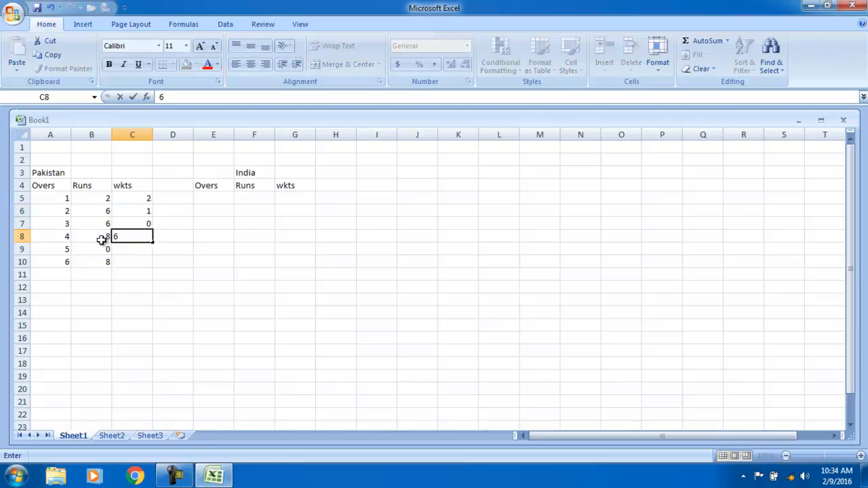
{"action": "key", "text": "Return"}
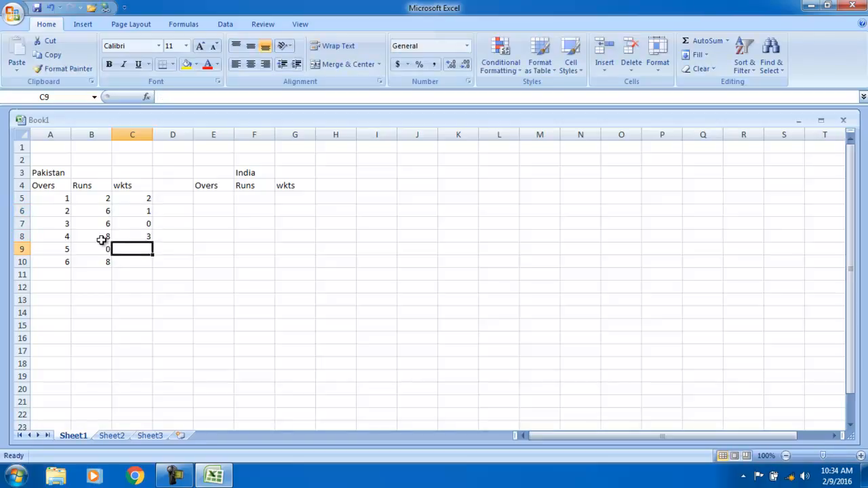
{"action": "type", "text": "0"}
{"action": "key", "text": "Return"}
{"action": "type", "text": "2"}
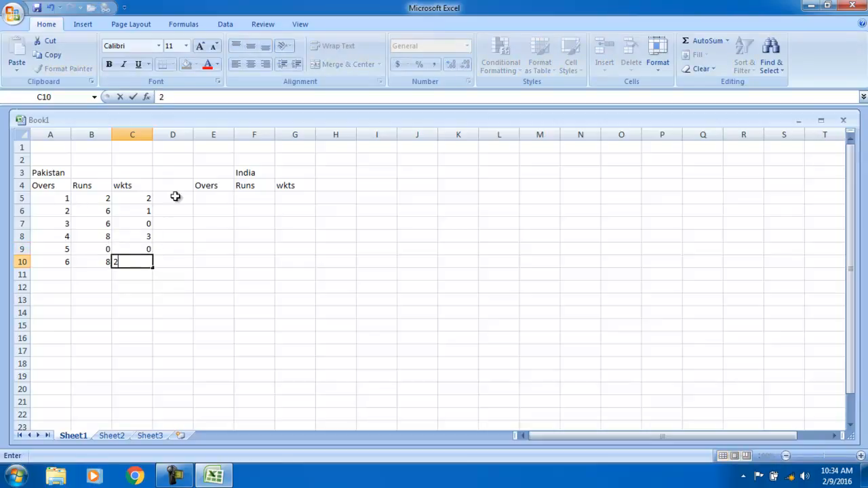
- Enter 1 in E5 and fill it down to E10 as a series for India's overs
{"action": "left_click", "coordinate": [216, 196]}
{"action": "type", "text": "1"}
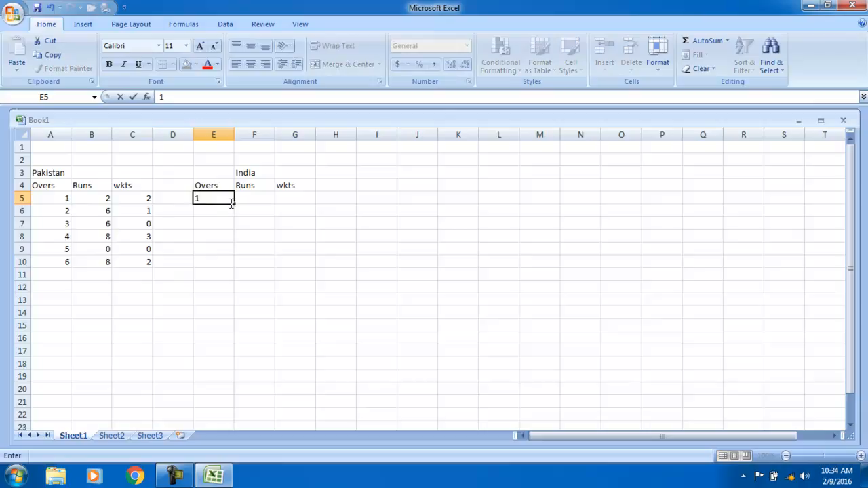
{"action": "left_click_drag", "start_coordinate": [234, 204], "coordinate": [240, 273]}
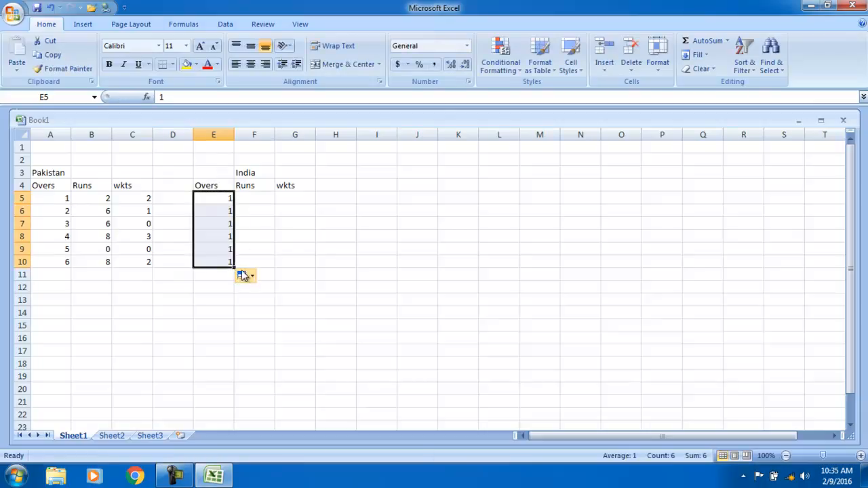
{"action": "left_click", "coordinate": [248, 276]}
{"action": "left_click", "coordinate": [267, 307]}
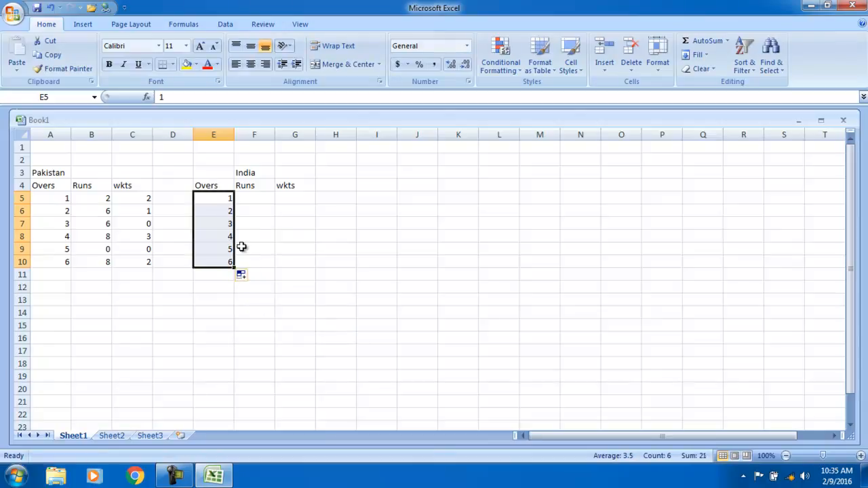
- Enter India's runs 3, 5, 6, 3, 2 and 0 in F5:F10
{"action": "left_click", "coordinate": [248, 198]}
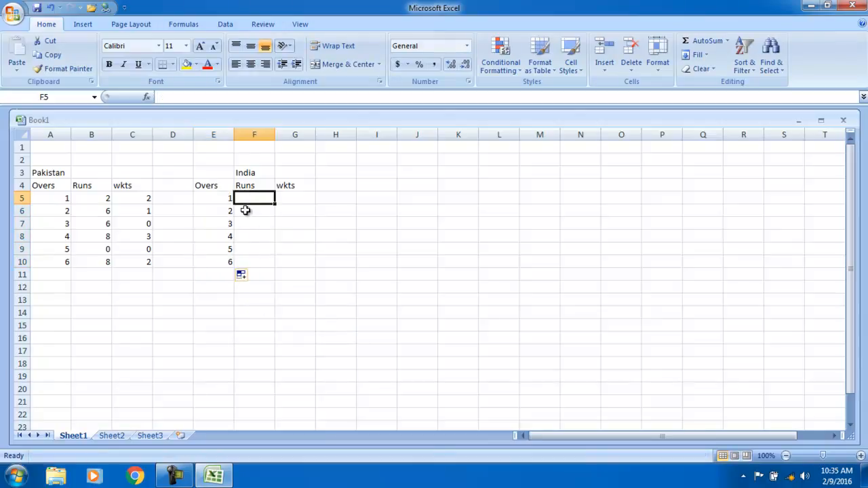
{"action": "type", "text": "3"}
{"action": "key", "text": "Return"}
{"action": "type", "text": "5"}
{"action": "key", "text": "Return"}
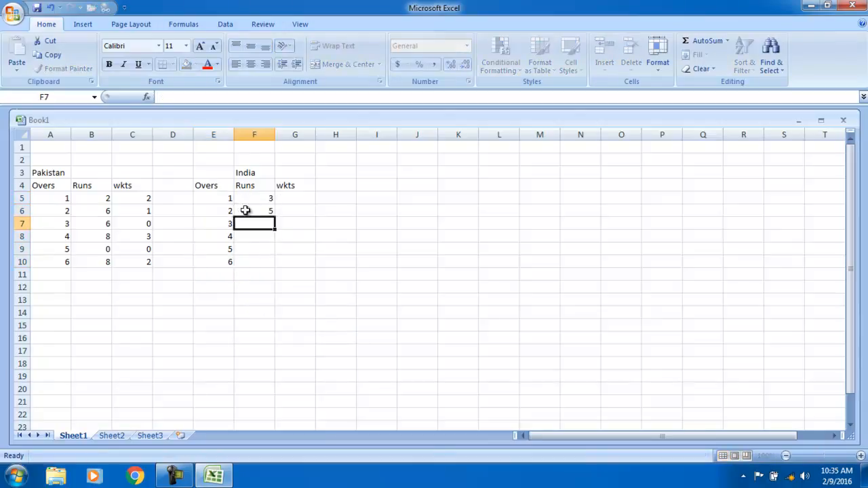
{"action": "type", "text": "6"}
{"action": "key", "text": "Return"}
{"action": "type", "text": "3"}
{"action": "key", "text": "Return"}
{"action": "type", "text": "2"}
{"action": "key", "text": "Return"}
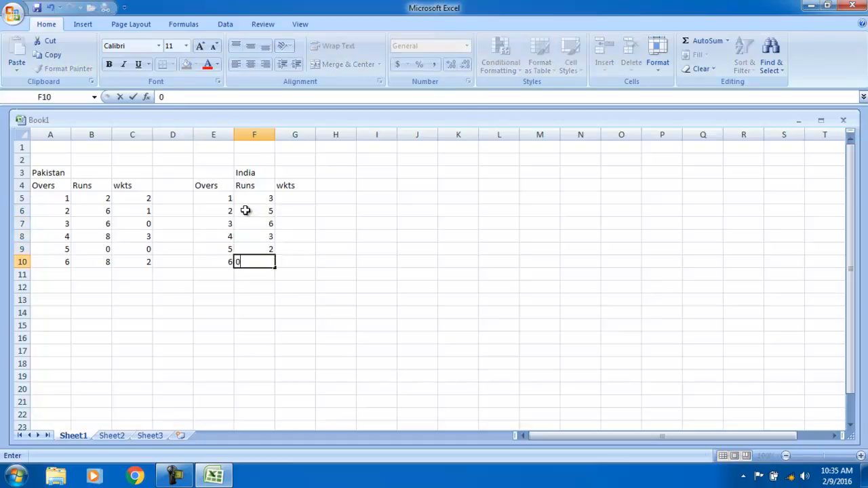
{"action": "type", "text": "0"}
- Enter India's wickets 2, 1, 4, 0, 1 and 0 in G5:G10
{"action": "key", "text": "Right"}
{"action": "key", "text": "Up"}
{"action": "key", "text": "Up"}
{"action": "key", "text": "Up"}
{"action": "key", "text": "Up"}
{"action": "key", "text": "Up"}
{"action": "type", "text": "2"}
{"action": "key", "text": "Return"}
{"action": "type", "text": "1"}
{"action": "key", "text": "Return"}
{"action": "type", "text": "4"}
{"action": "key", "text": "Return"}
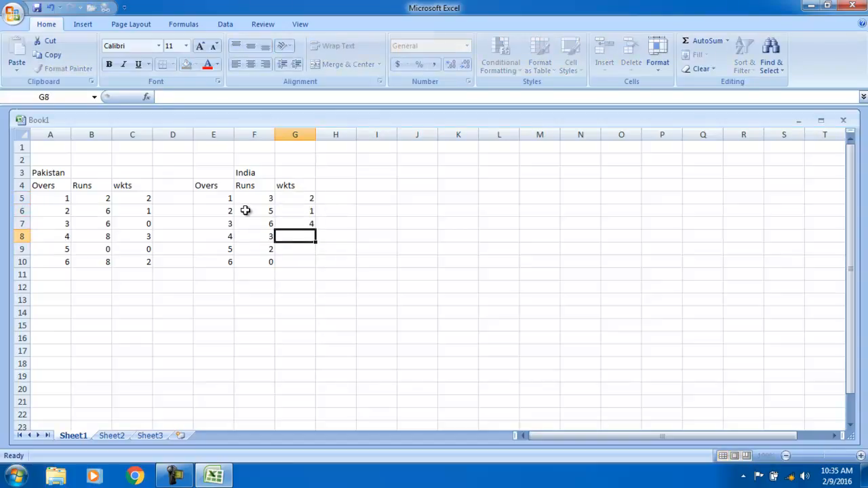
{"action": "type", "text": "0"}
{"action": "key", "text": "Return"}
{"action": "type", "text": "4"}
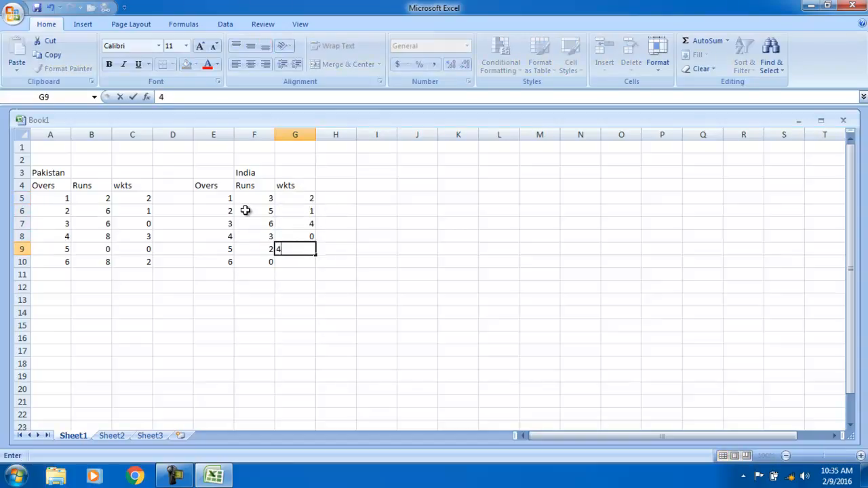
{"action": "key", "text": "Return"}
{"action": "type", "text": "0"}
{"action": "key", "text": "Return"}
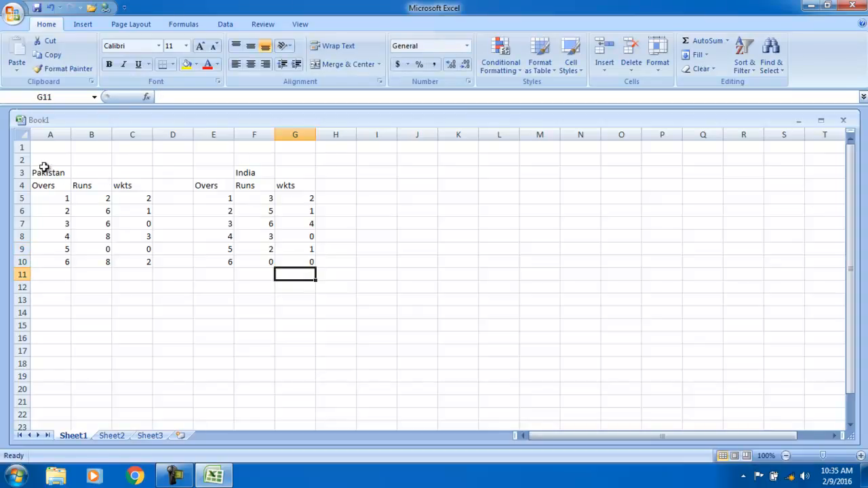
- Insert a 2-D clustered column chart from the range A2:G11
{"action": "left_click_drag", "start_coordinate": [35, 166], "coordinate": [110, 171]}
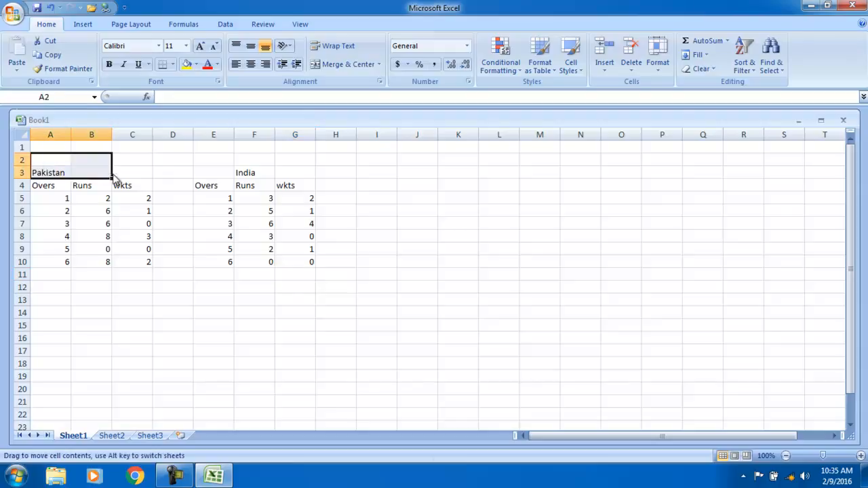
{"action": "left_click", "coordinate": [126, 163]}
{"action": "left_click_drag", "start_coordinate": [39, 164], "coordinate": [308, 272]}
{"action": "left_click", "coordinate": [80, 25]}
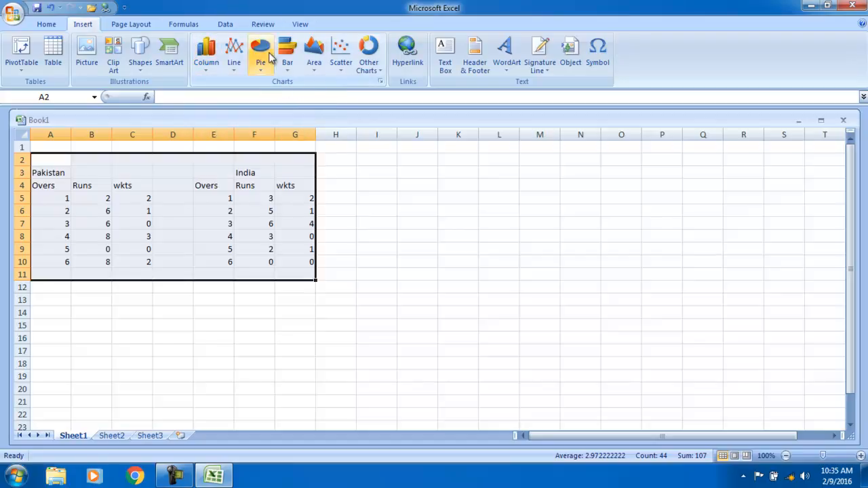
{"action": "left_click", "coordinate": [206, 60]}
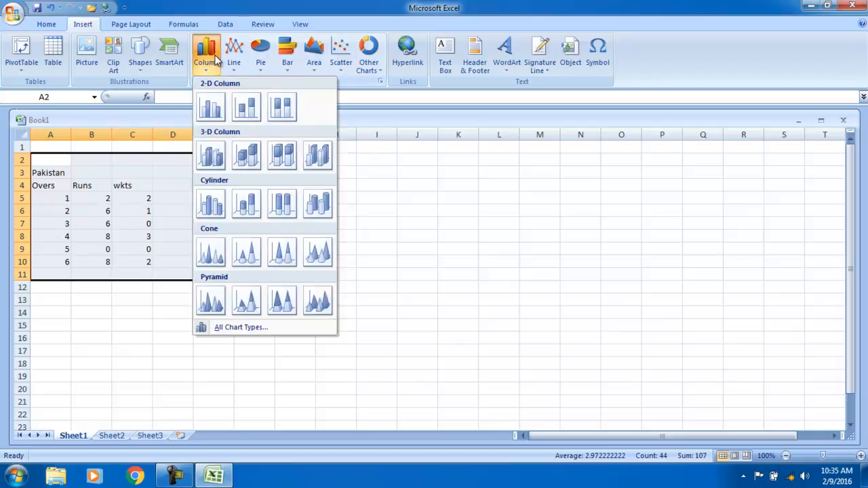
{"action": "left_click", "coordinate": [216, 114]}
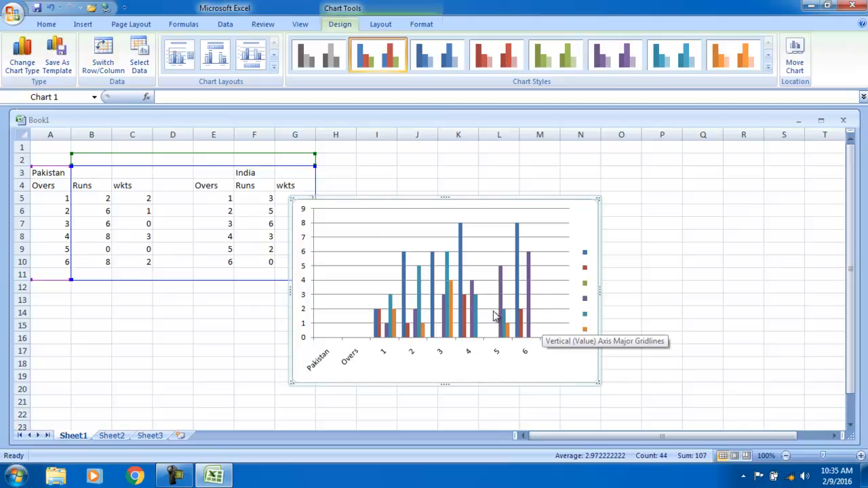
- Apply the multicolour chart style with a black background and move the chart clear of the score table
{"action": "left_click", "coordinate": [768, 70]}
{"action": "left_click", "coordinate": [380, 237]}
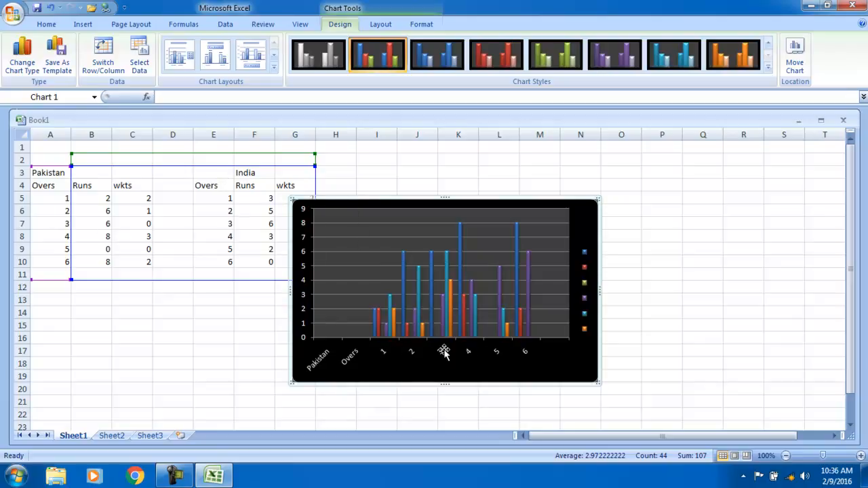
{"action": "left_click_drag", "start_coordinate": [529, 201], "coordinate": [576, 207]}
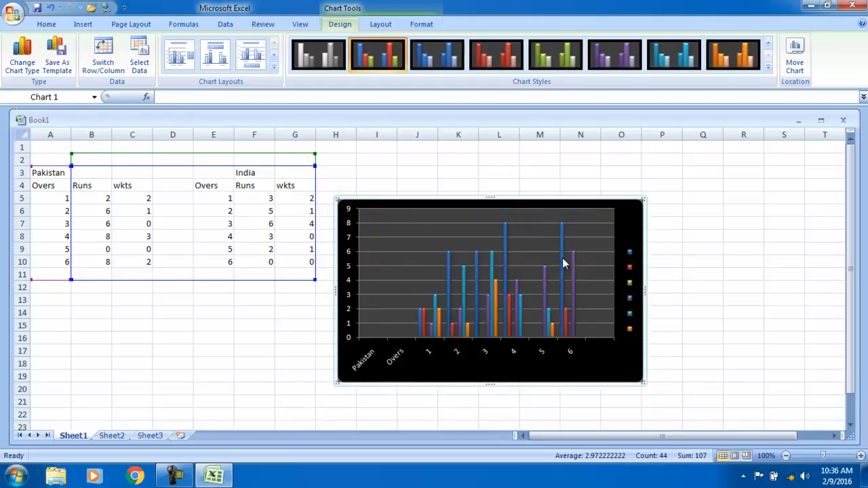
{"action": "mouse_move", "coordinate": [561, 258]}
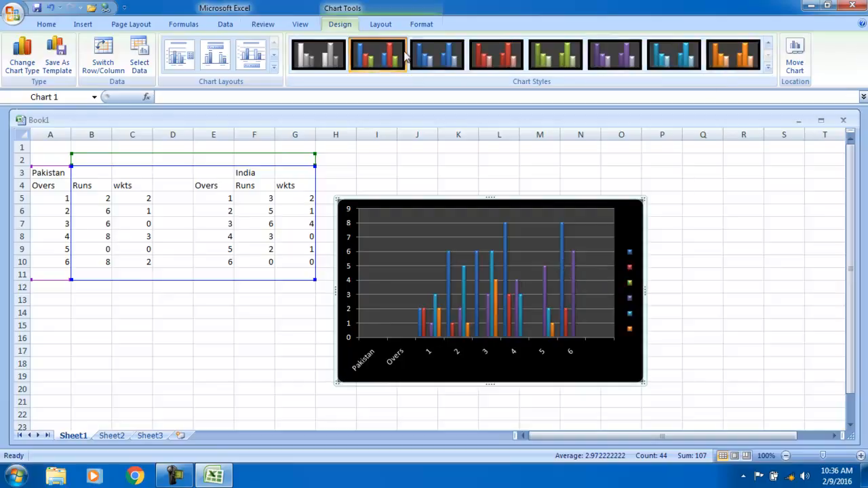
- Cut the black clustered column chart from the sheet
{"action": "left_click", "coordinate": [83, 25]}
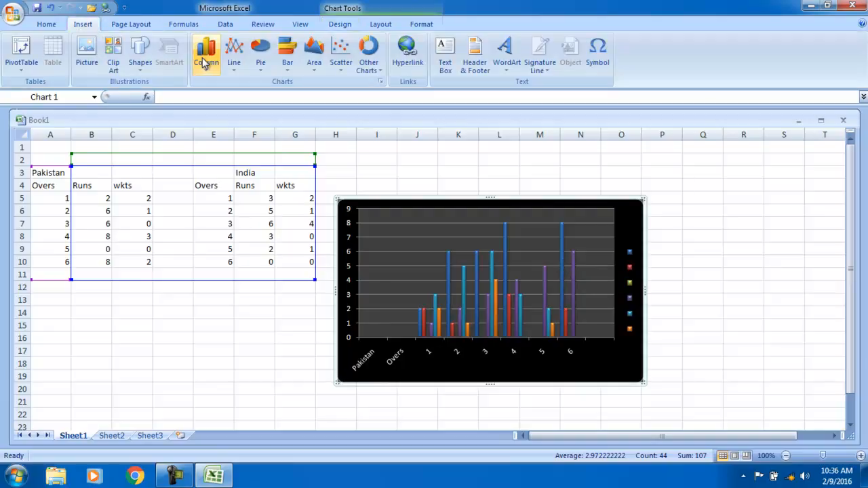
{"action": "right_click", "coordinate": [577, 203]}
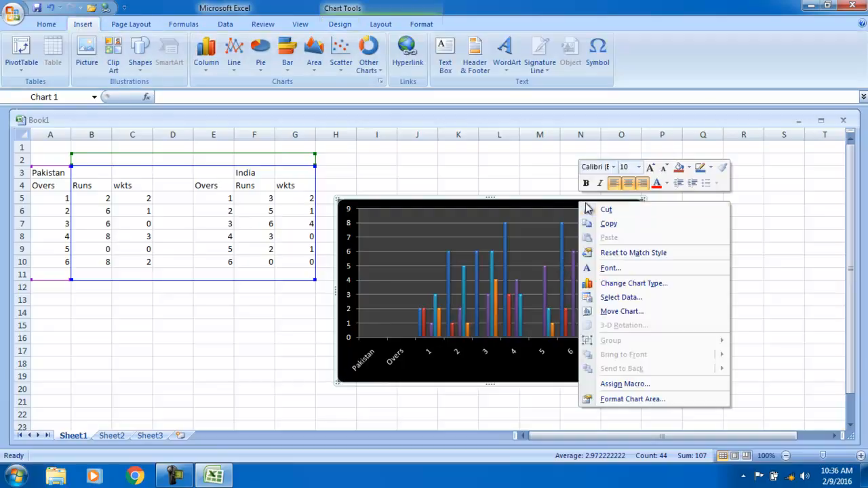
{"action": "left_click", "coordinate": [589, 210]}
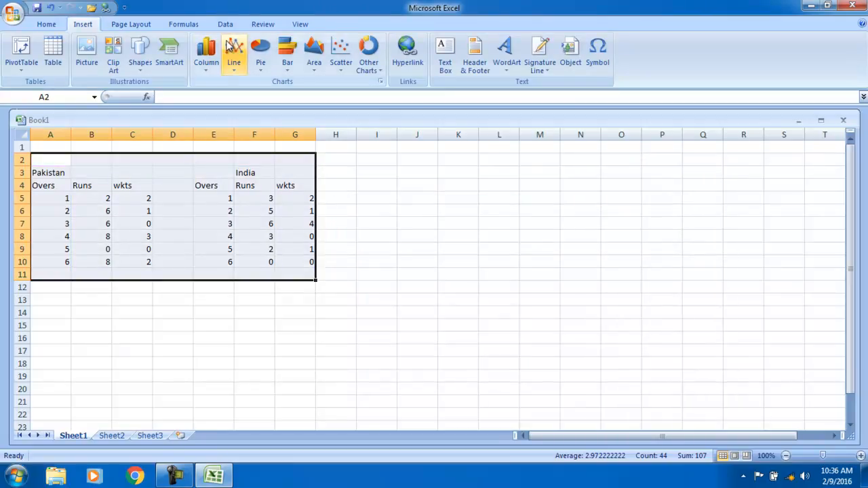
- Insert a 3-D 100% stacked column chart from A2:G11, then remove it from the sheet
{"action": "left_click", "coordinate": [206, 53]}
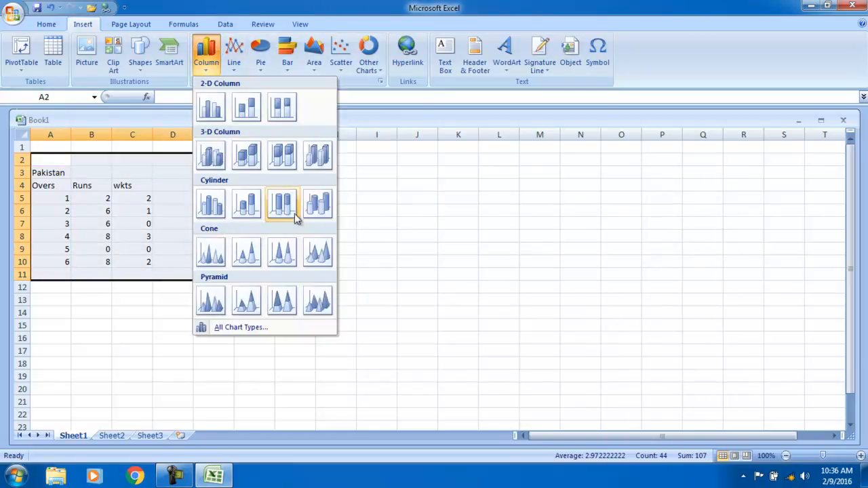
{"action": "left_click", "coordinate": [282, 158]}
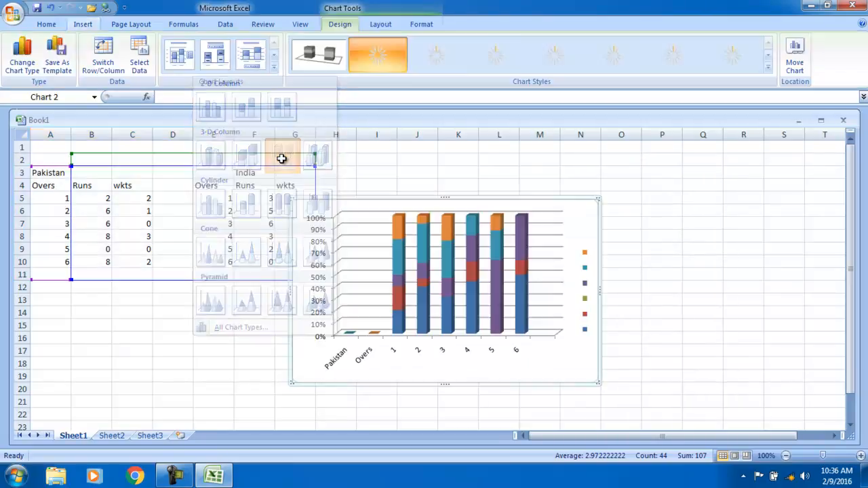
{"action": "right_click", "coordinate": [424, 201]}
{"action": "left_click", "coordinate": [452, 208]}
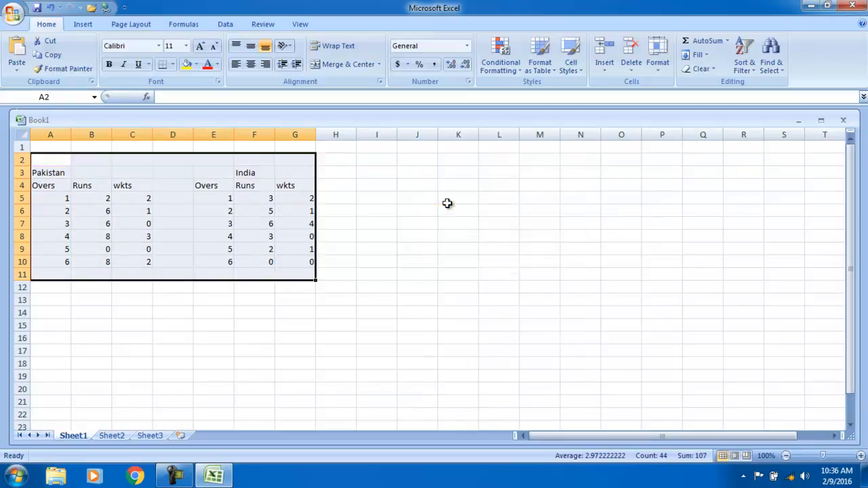
- Insert a 3-D 100% stacked column chart from the range A3:G10
{"action": "left_click", "coordinate": [166, 163]}
{"action": "left_click_drag", "start_coordinate": [34, 169], "coordinate": [312, 263]}
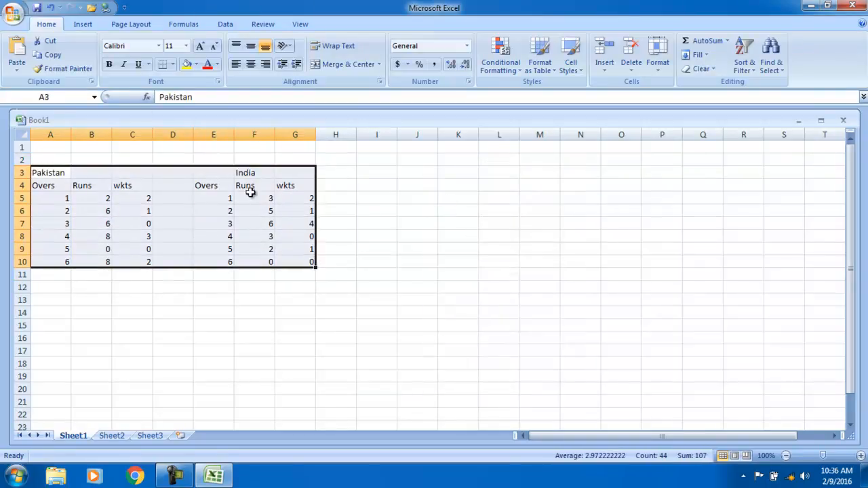
{"action": "left_click", "coordinate": [83, 24]}
{"action": "left_click", "coordinate": [210, 61]}
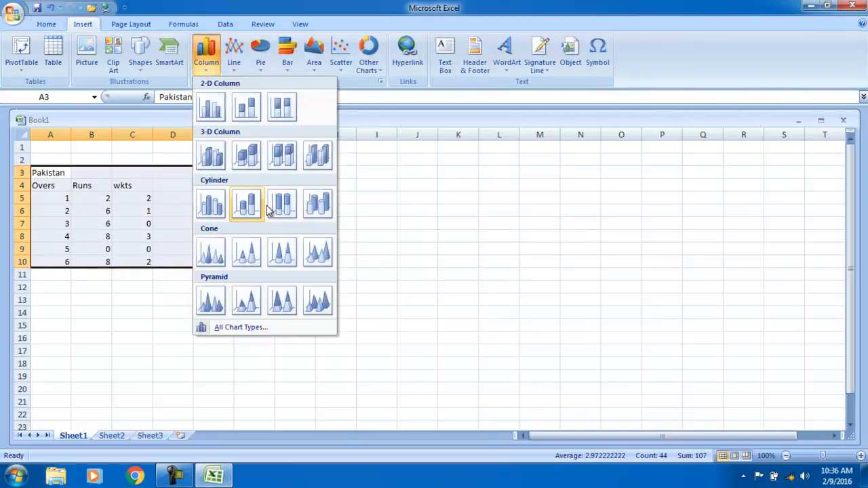
{"action": "left_click", "coordinate": [284, 155]}
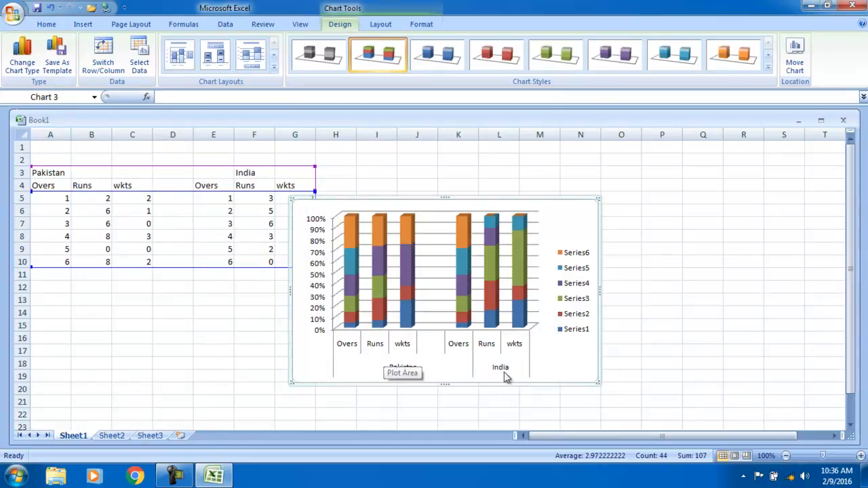
- Change Pakistan's runs for overs 2 and 4, in B6 and B8, to 2
{"action": "left_click", "coordinate": [108, 212]}
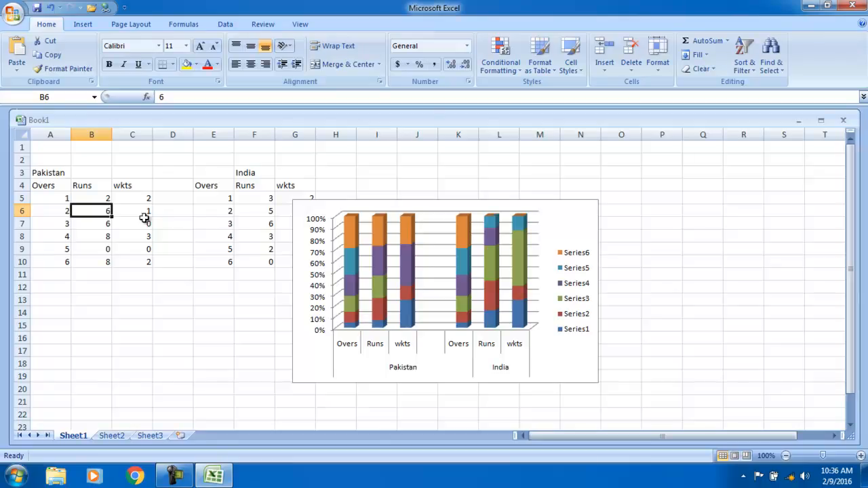
{"action": "type", "text": "2"}
{"action": "key", "text": "Return"}
{"action": "key", "text": "Return"}
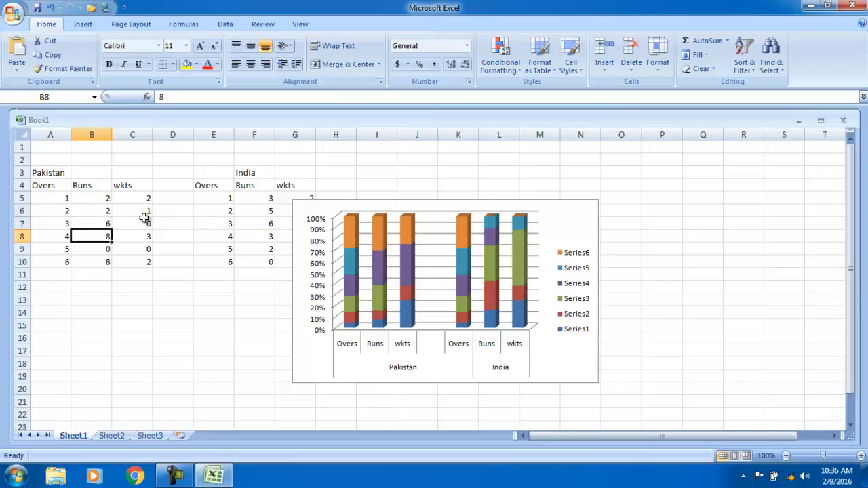
{"action": "type", "text": "2"}
{"action": "key", "text": "Return"}
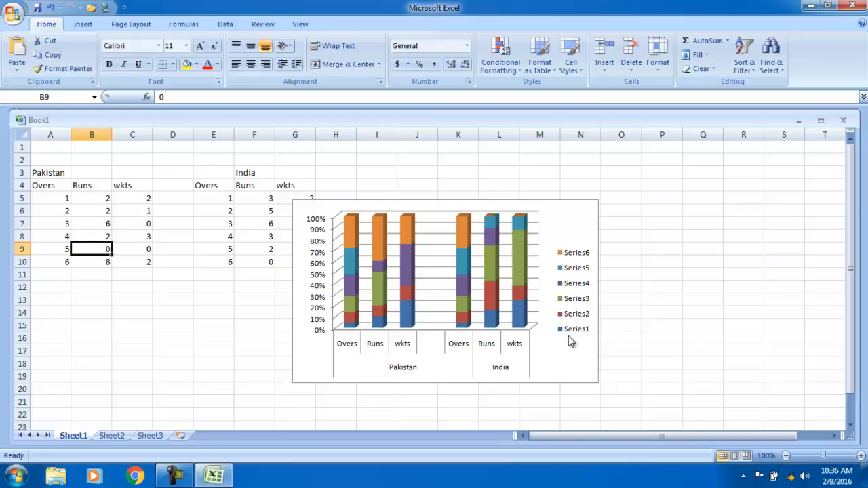
- Change the stacked column chart of both teams' scores to a 2-D line chart with markers
{"action": "right_click", "coordinate": [551, 229]}
{"action": "left_click", "coordinate": [573, 221]}
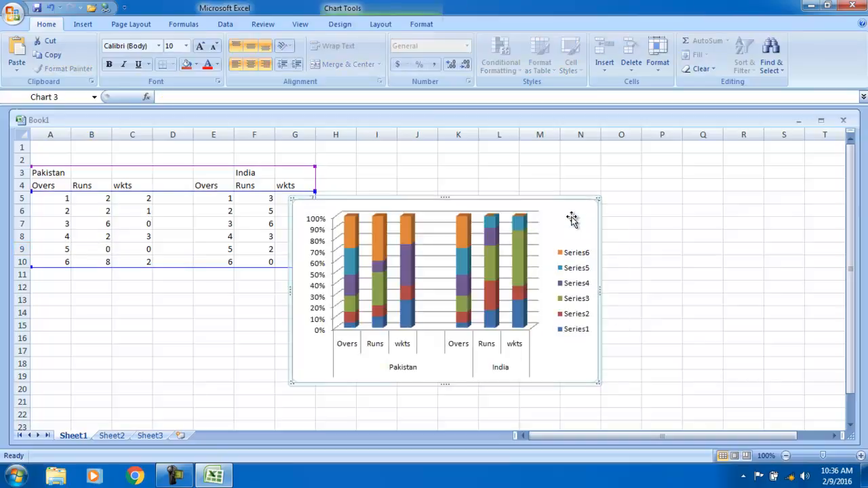
{"action": "left_click", "coordinate": [82, 25]}
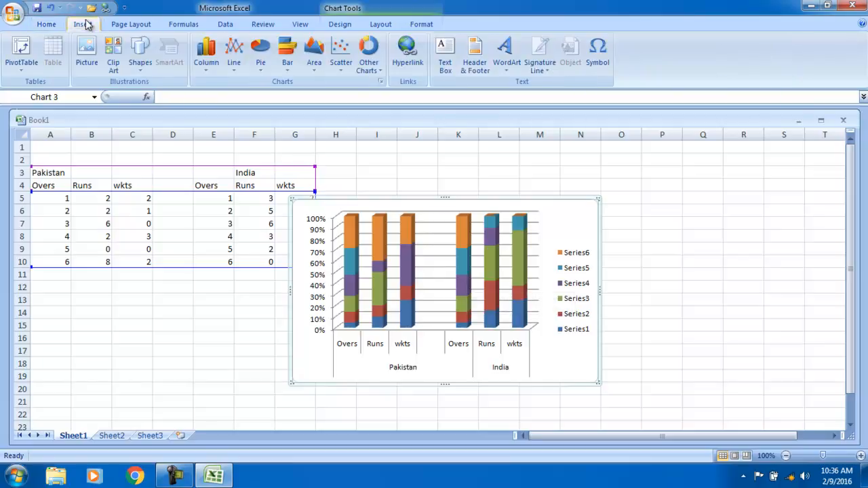
{"action": "left_click", "coordinate": [233, 57]}
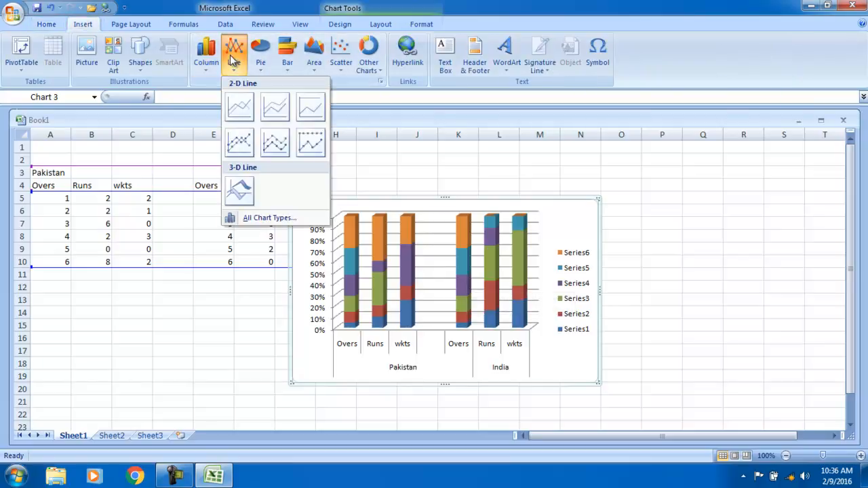
{"action": "left_click", "coordinate": [237, 144]}
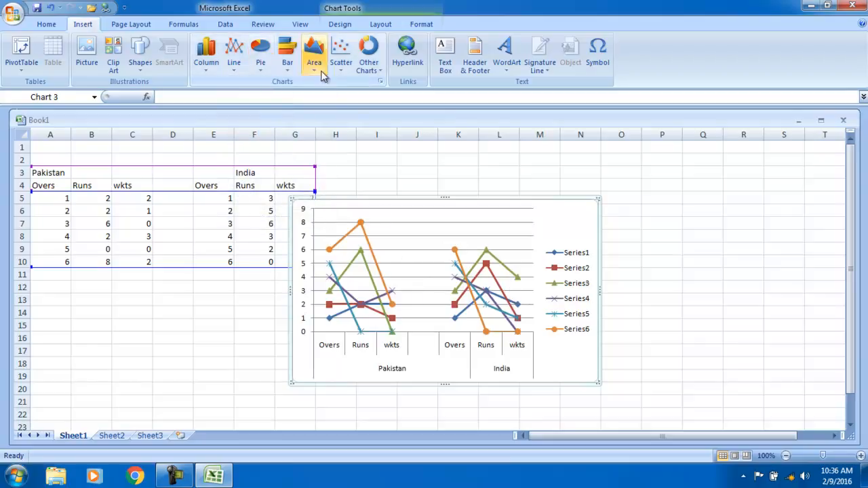
- Enter the heading Partners in B14 and list the three partners' first names below it in B15:B17
{"action": "left_click", "coordinate": [181, 323]}
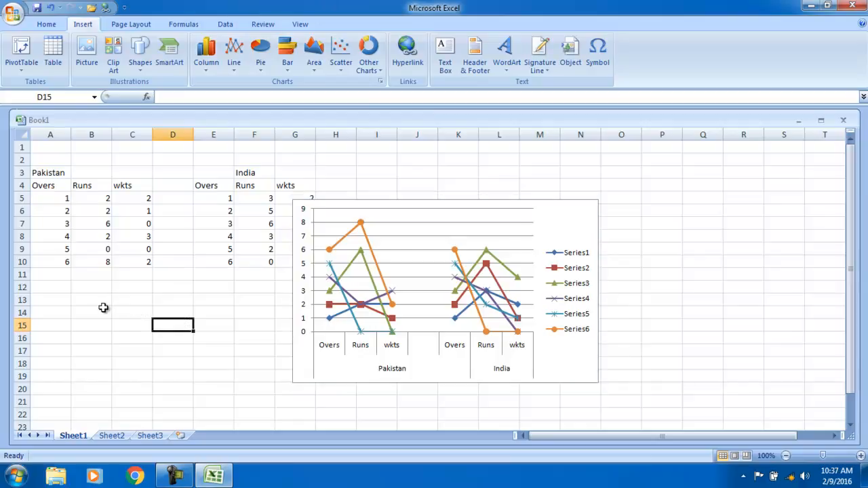
{"action": "left_click", "coordinate": [101, 313]}
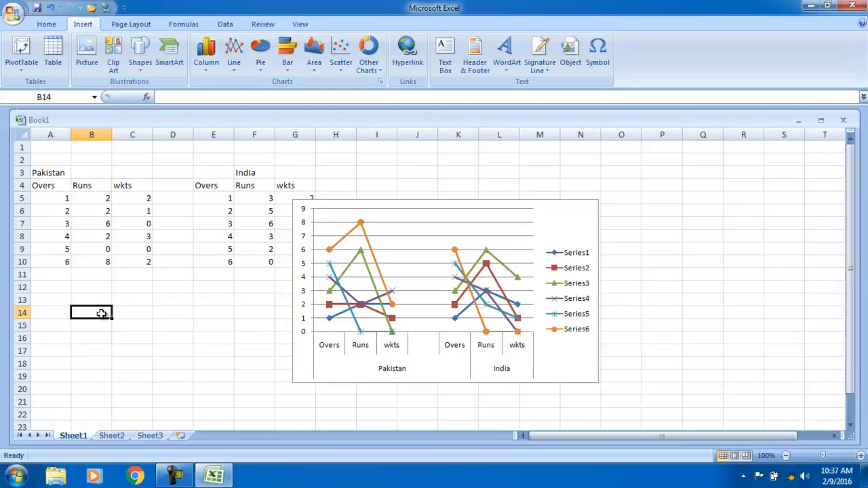
{"action": "type", "text": "Partner"}
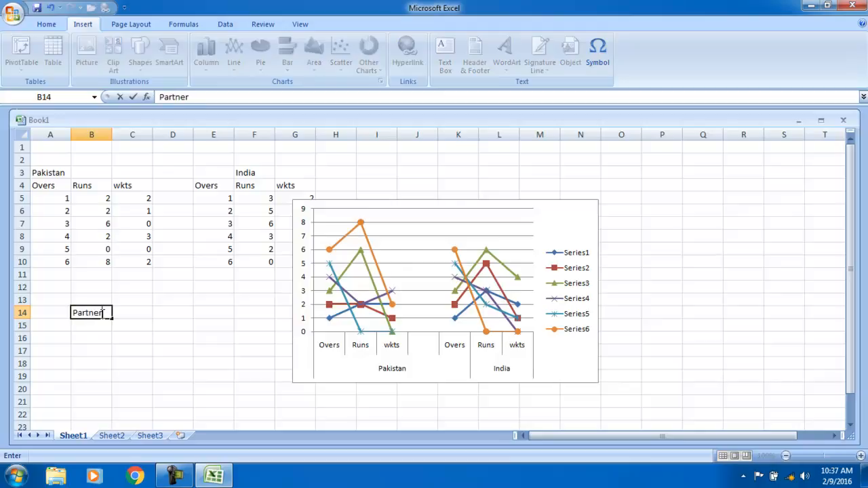
{"action": "key", "text": "Tab"}
{"action": "key", "text": "Return"}
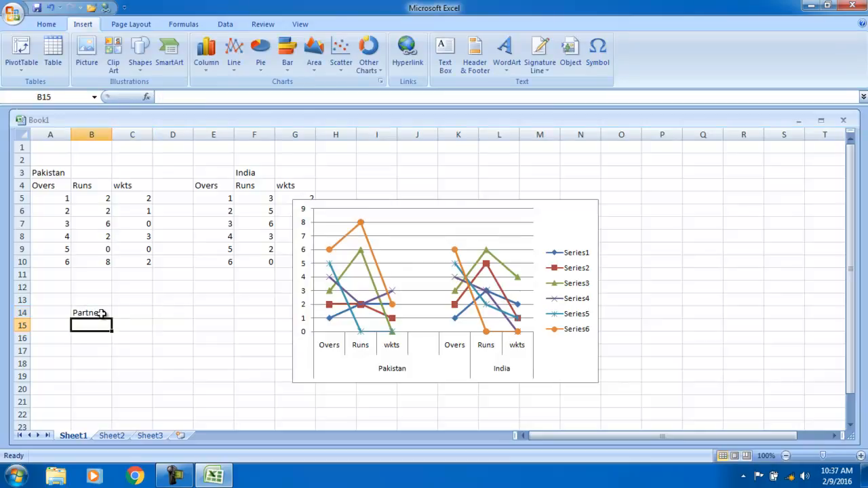
{"action": "type", "text": "Usm"}
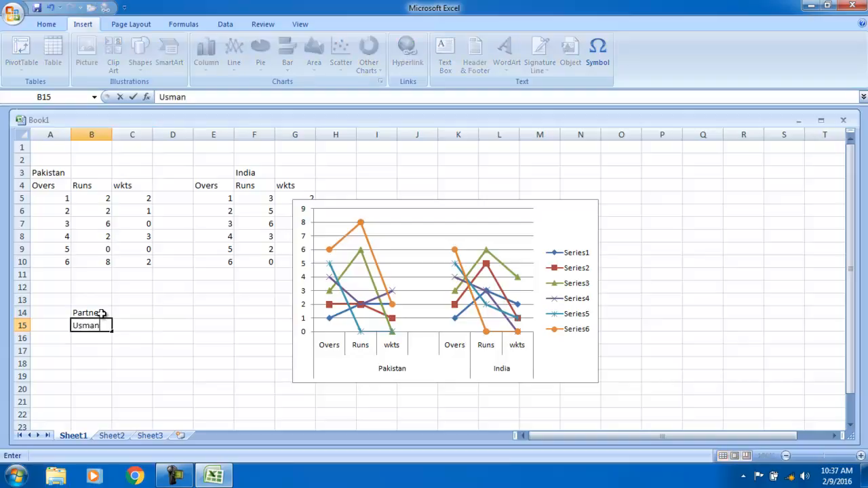
{"action": "type", "text": "an"}
{"action": "key", "text": "Return"}
{"action": "type", "text": "Hus"}
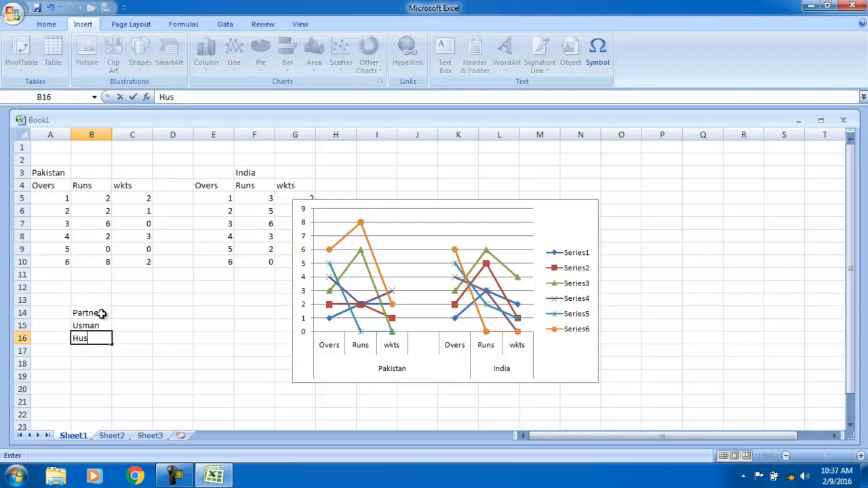
{"action": "key", "text": "Return"}
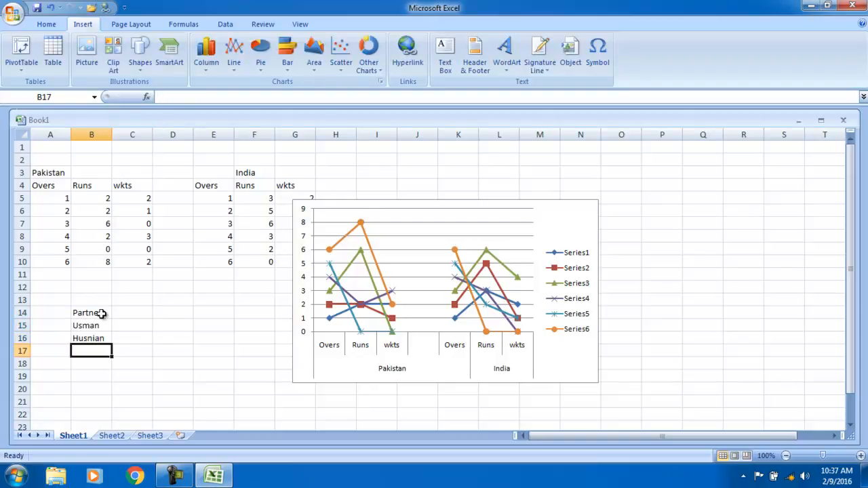
{"action": "type", "text": "Bilal"}
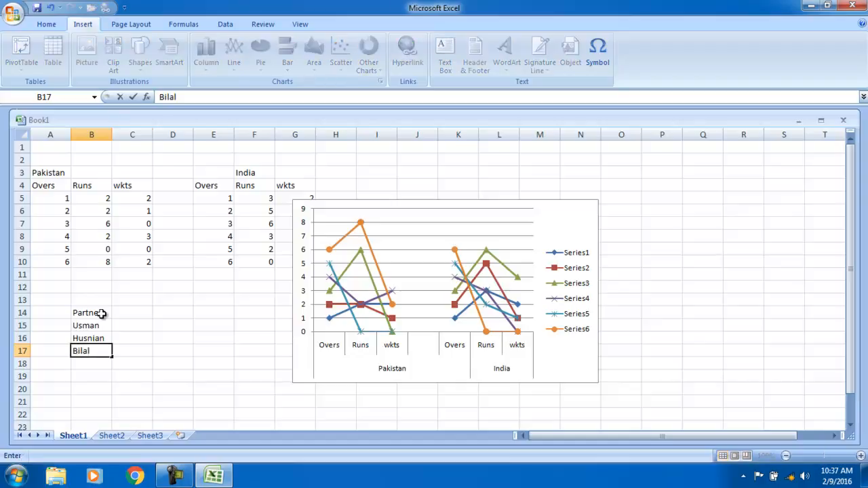
- Enter the share percentages 40% in C14 and 10% in C15 beside the partners list
{"action": "left_click", "coordinate": [130, 324]}
{"action": "left_click", "coordinate": [129, 312]}
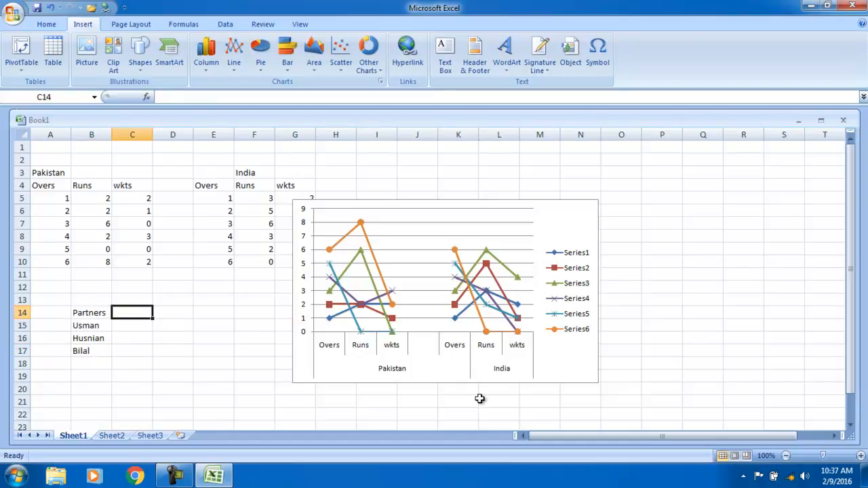
{"action": "type", "text": "40"}
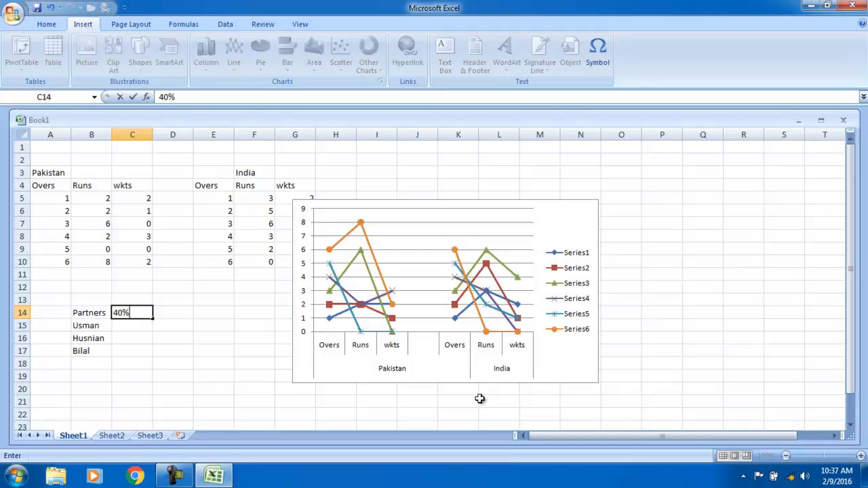
{"action": "key", "text": "Return"}
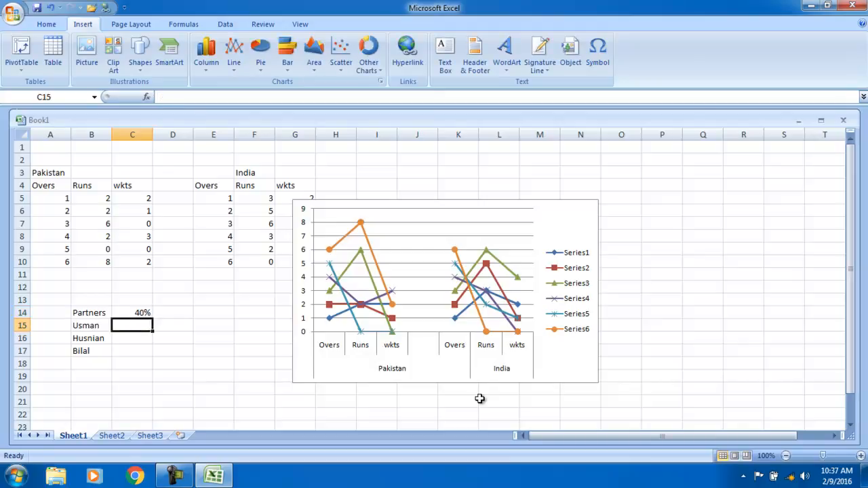
{"action": "type", "text": "10"}
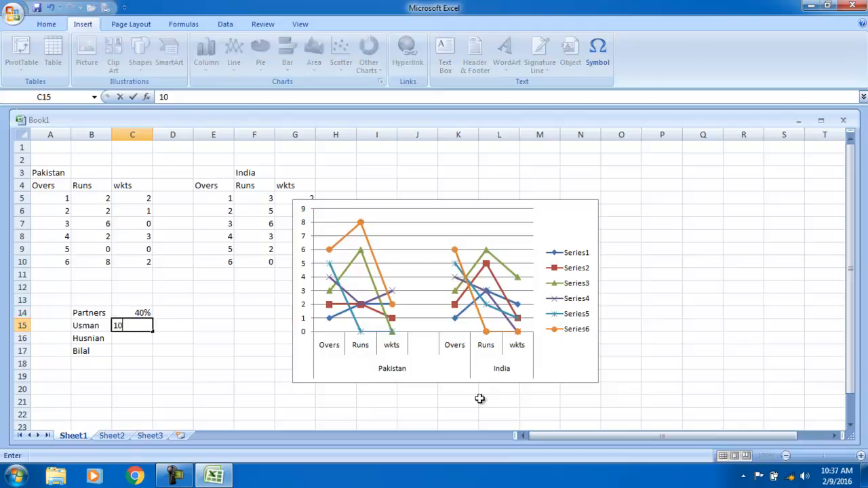
{"action": "type", "text": "%"}
{"action": "key", "text": "Return"}
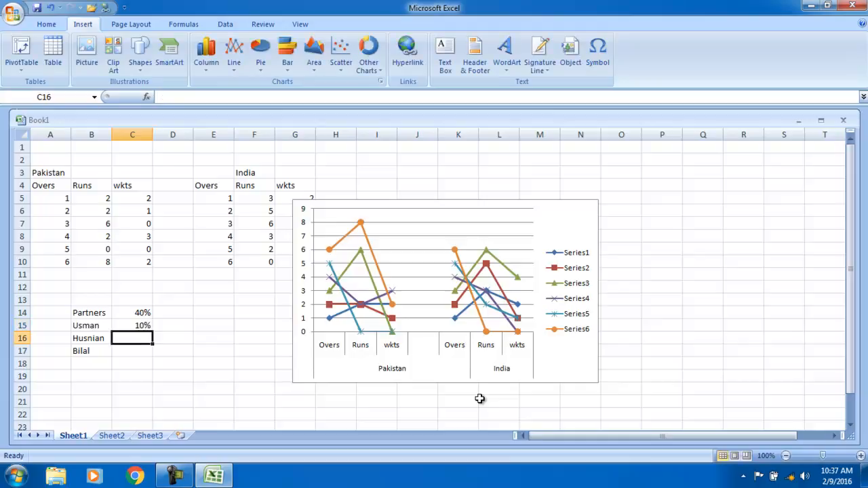
- Move the 40% share from C14 to C16 and enter 50% in C17 for the last partner
{"action": "key", "text": "Up"}
{"action": "key", "text": "Up"}
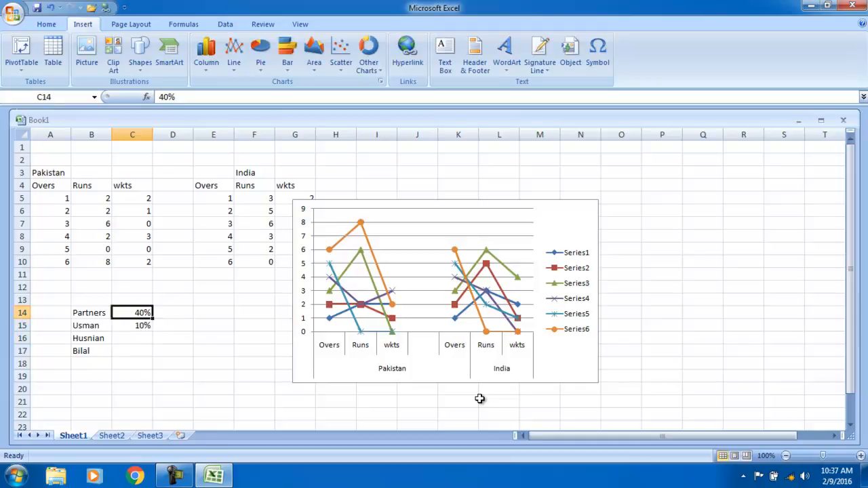
{"action": "key", "text": "ctrl+x"}
{"action": "key", "text": "Down"}
{"action": "key", "text": "Down"}
{"action": "key", "text": "ctrl+v"}
{"action": "key", "text": "Down"}
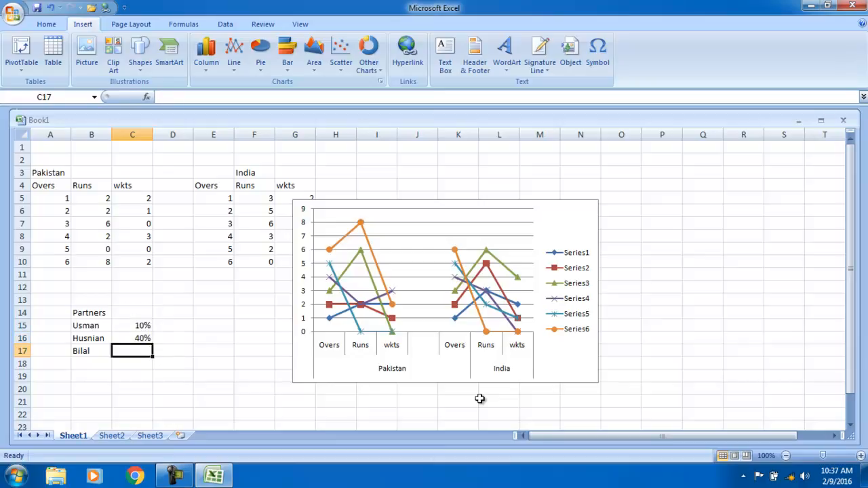
{"action": "type", "text": "50"}
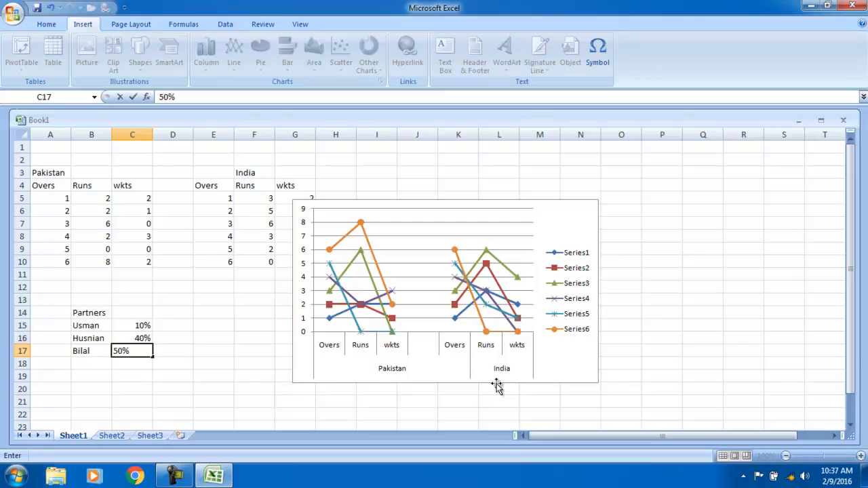
- Insert a basic 2-D pie chart from the partners table in B14:C17
{"action": "left_click_drag", "start_coordinate": [90, 308], "coordinate": [122, 351]}
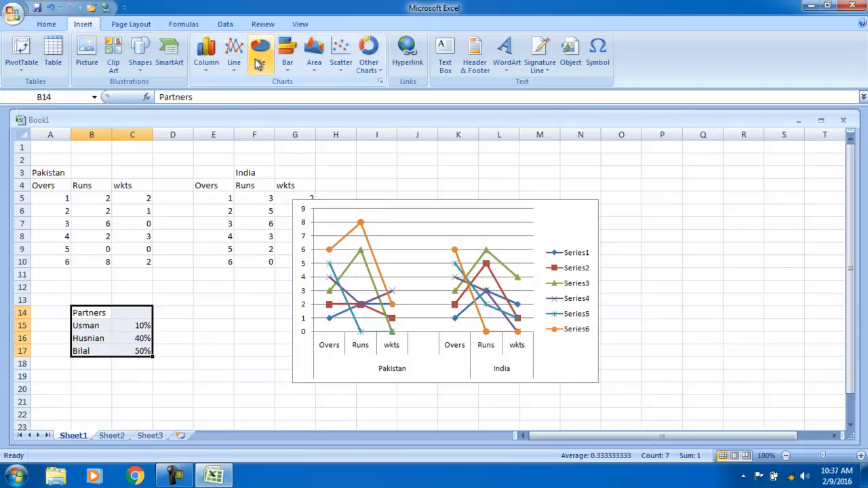
{"action": "left_click", "coordinate": [261, 62]}
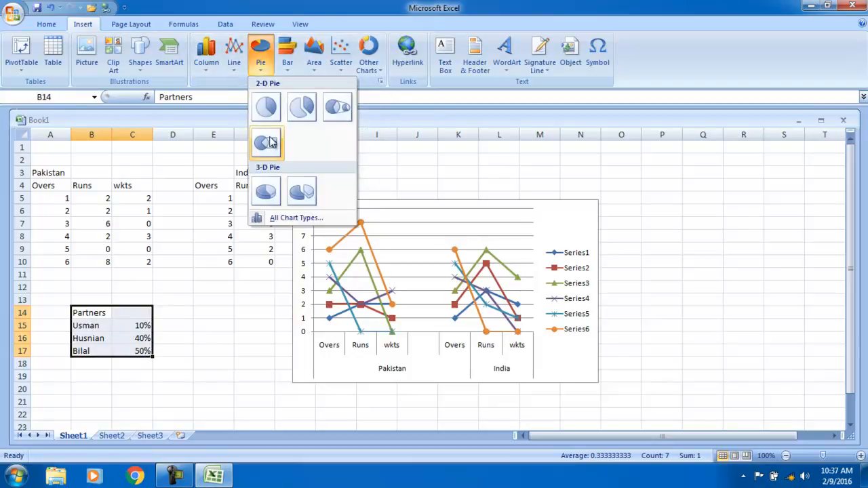
{"action": "left_click", "coordinate": [267, 109]}
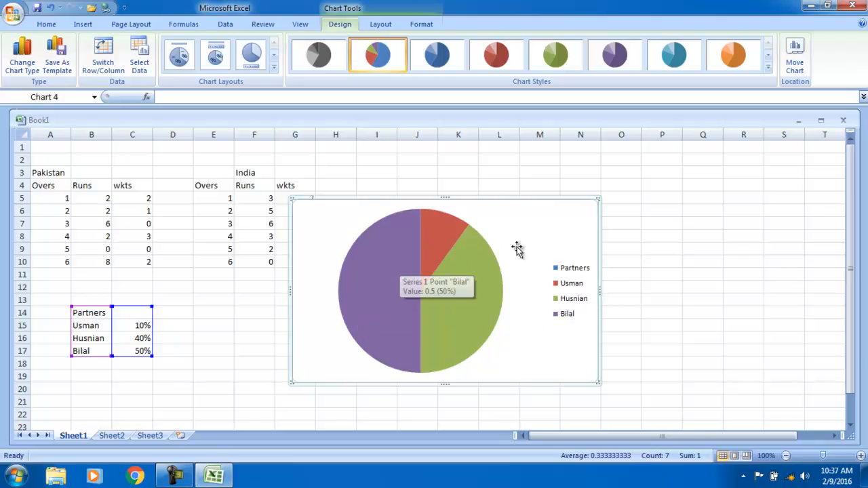
{"action": "right_click", "coordinate": [397, 261]}
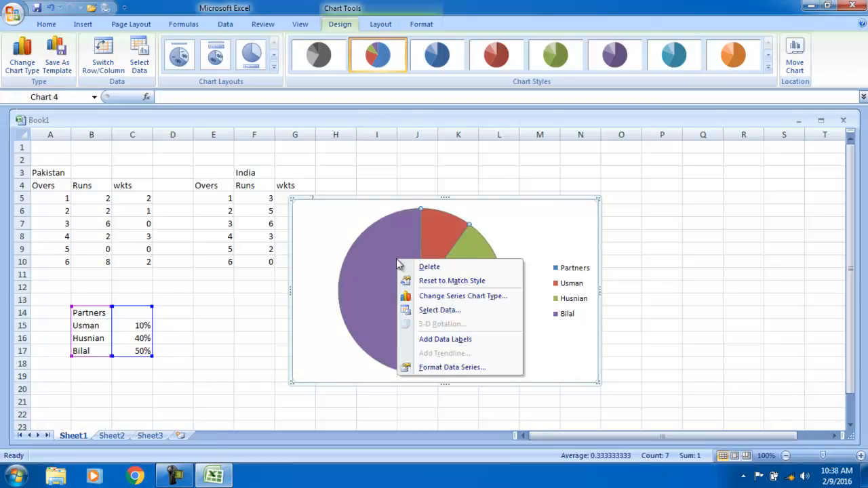
{"action": "left_click", "coordinate": [439, 309]}
{"action": "left_click", "coordinate": [614, 325]}
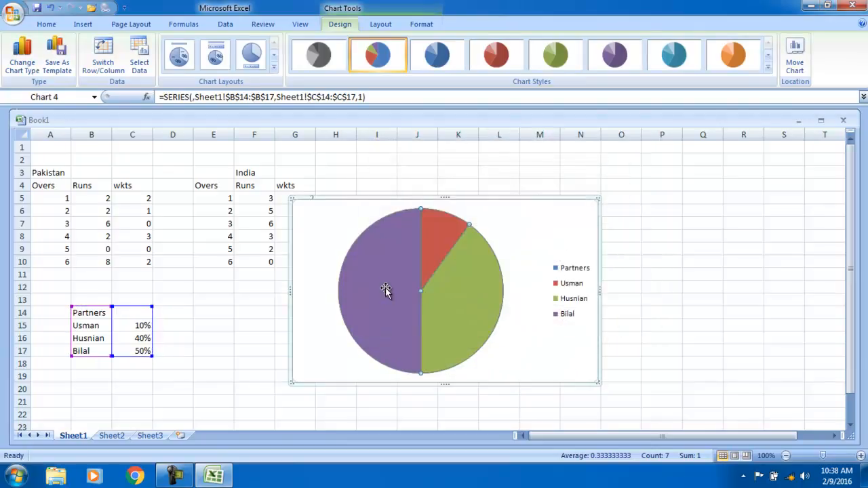
- Add data labels to the pie chart and apply the orange chart style with a black background
{"action": "right_click", "coordinate": [386, 284]}
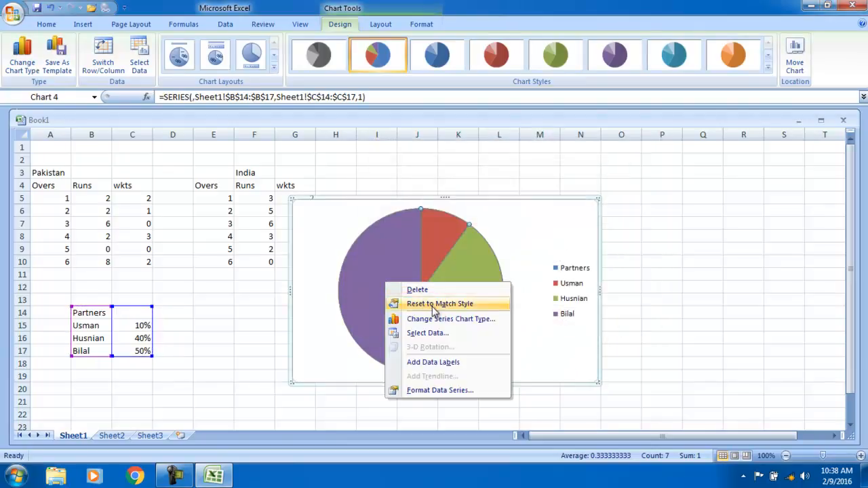
{"action": "left_click", "coordinate": [449, 365]}
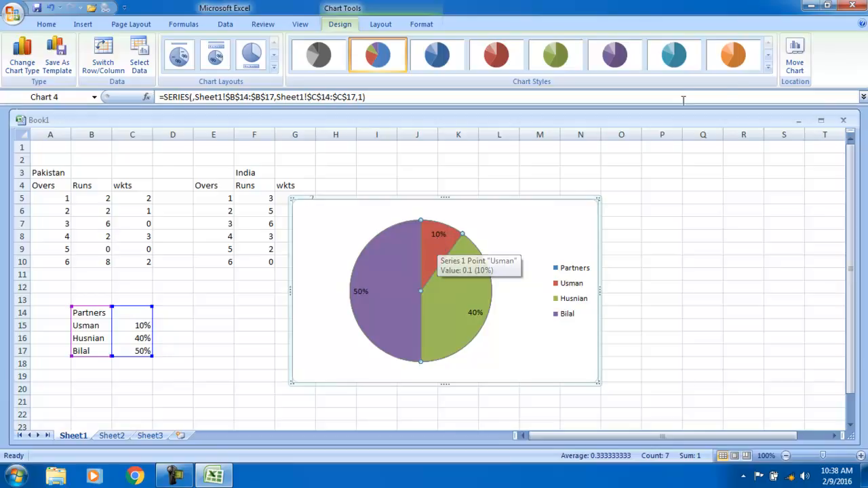
{"action": "left_click", "coordinate": [768, 67]}
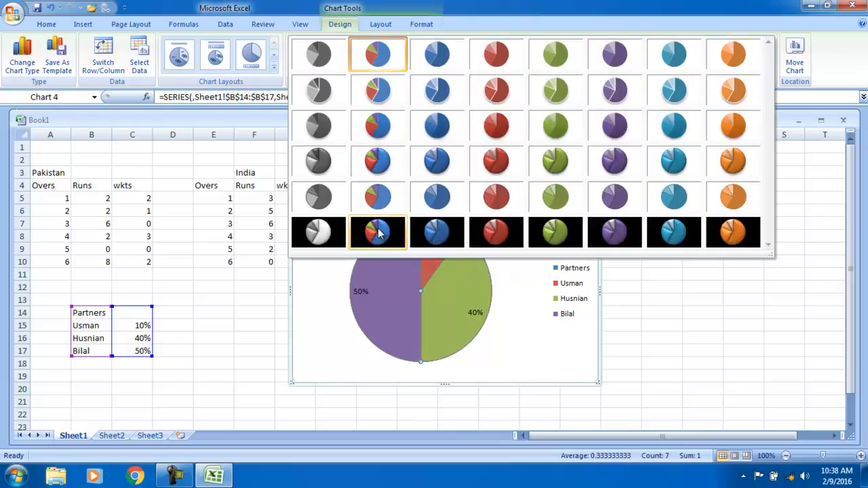
{"action": "left_click", "coordinate": [378, 232]}
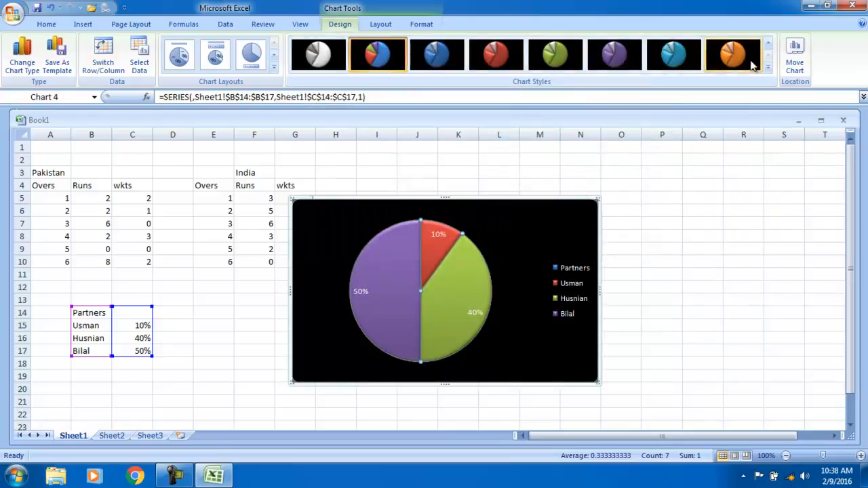
{"action": "left_click", "coordinate": [749, 62]}
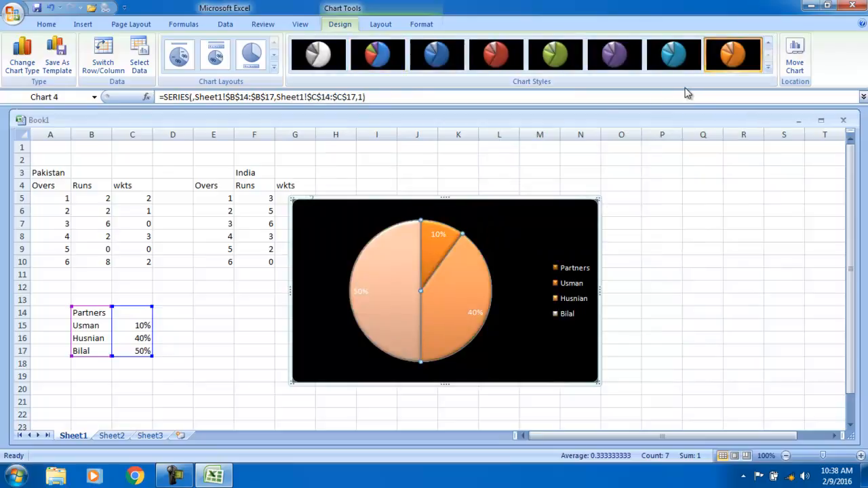
- Move the pie chart and the line chart down so they clear the India score columns
{"action": "left_click", "coordinate": [130, 24]}
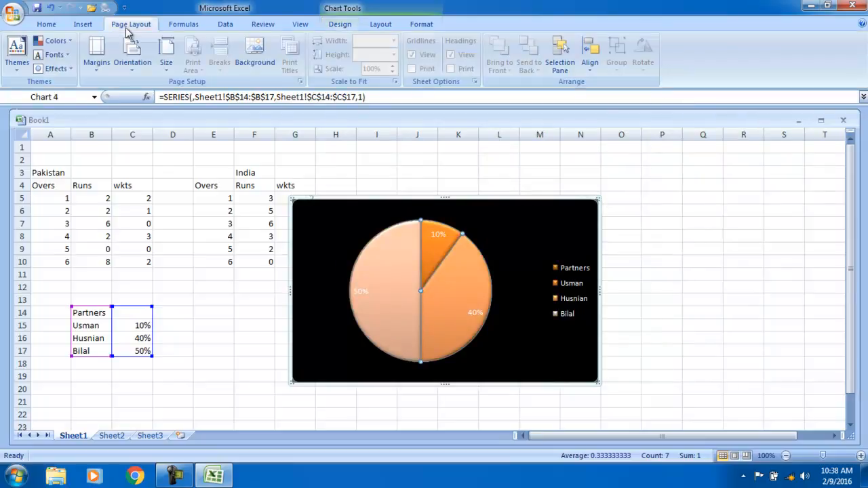
{"action": "left_click", "coordinate": [83, 24]}
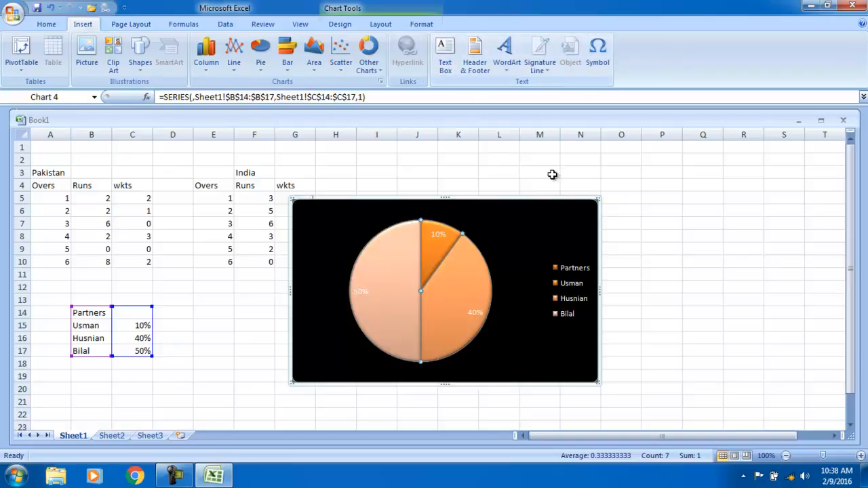
{"action": "left_click", "coordinate": [425, 159]}
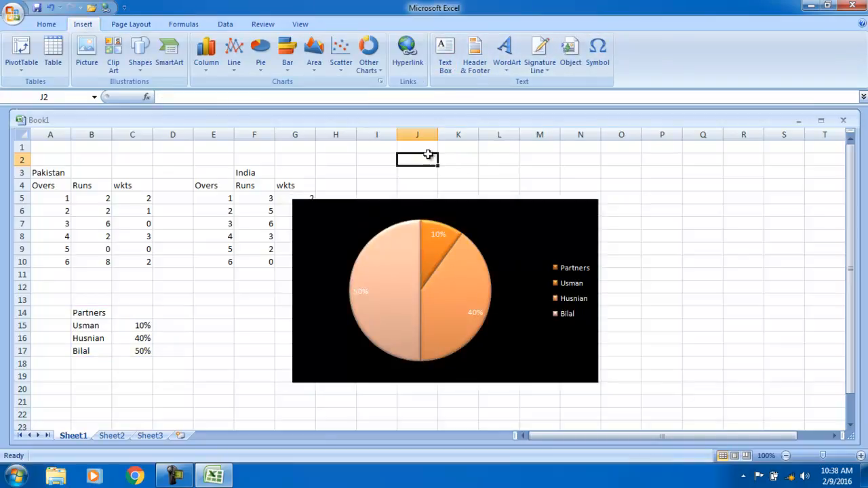
{"action": "left_click", "coordinate": [457, 201]}
{"action": "left_click_drag", "start_coordinate": [456, 198], "coordinate": [457, 299]}
{"action": "left_click_drag", "start_coordinate": [493, 201], "coordinate": [493, 279]}
- Insert a text box near K2, above the charts, and fill it with a line of random placeholder letters
{"action": "left_click", "coordinate": [450, 60]}
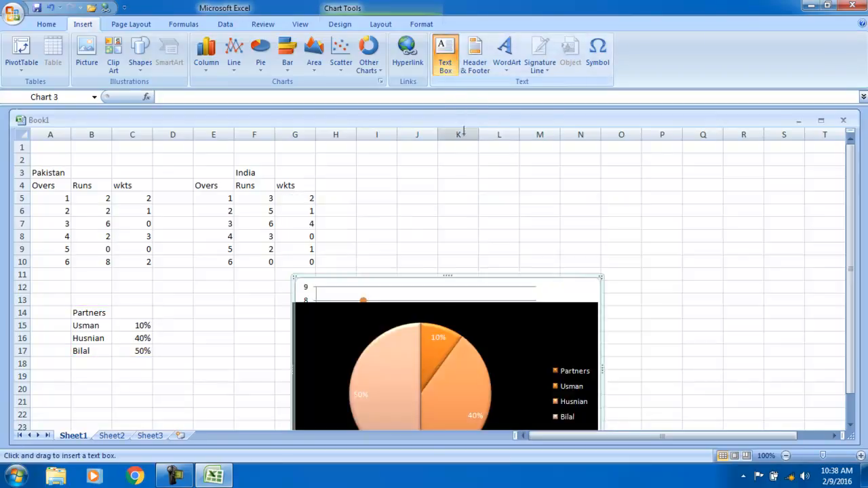
{"action": "left_click", "coordinate": [466, 156]}
{"action": "type", "text": "jshdiufhidushfiudhiufhdiuhfi hiuhgiufhiguhfiugh"}
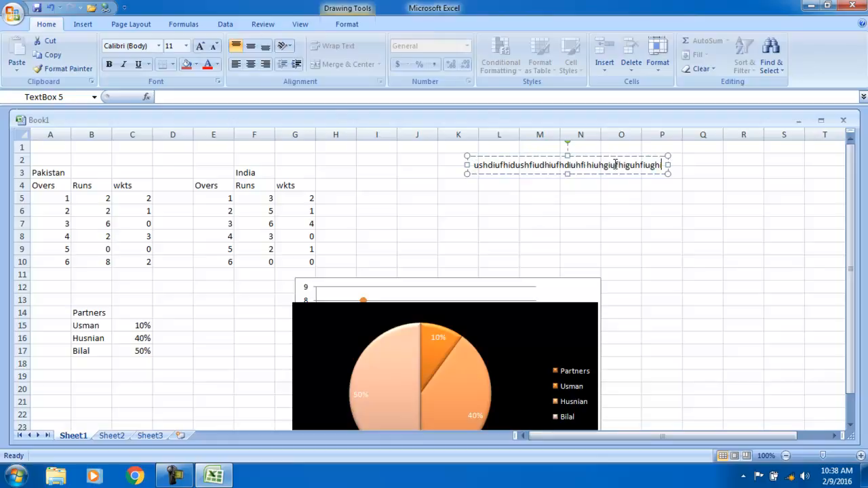
{"action": "left_click_drag", "start_coordinate": [566, 175], "coordinate": [562, 204]}
- Add a page header to Sheet1 with the text "Header" in its centre section
{"action": "left_click", "coordinate": [80, 23]}
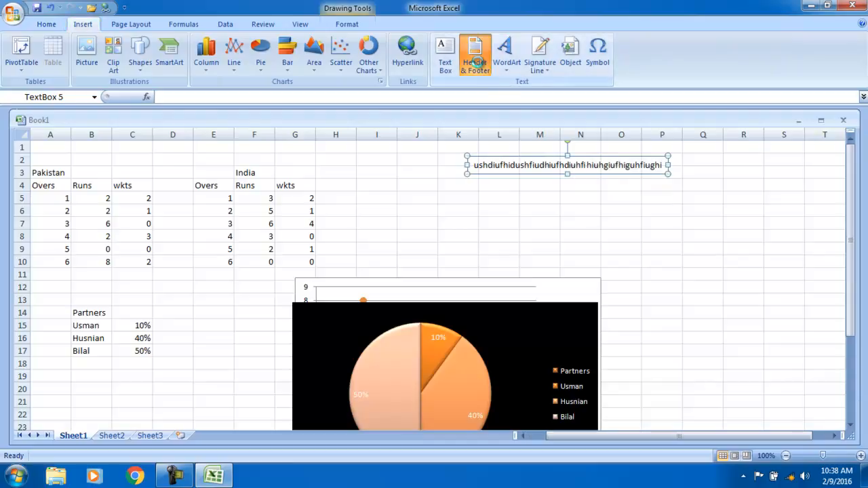
{"action": "left_click", "coordinate": [476, 59]}
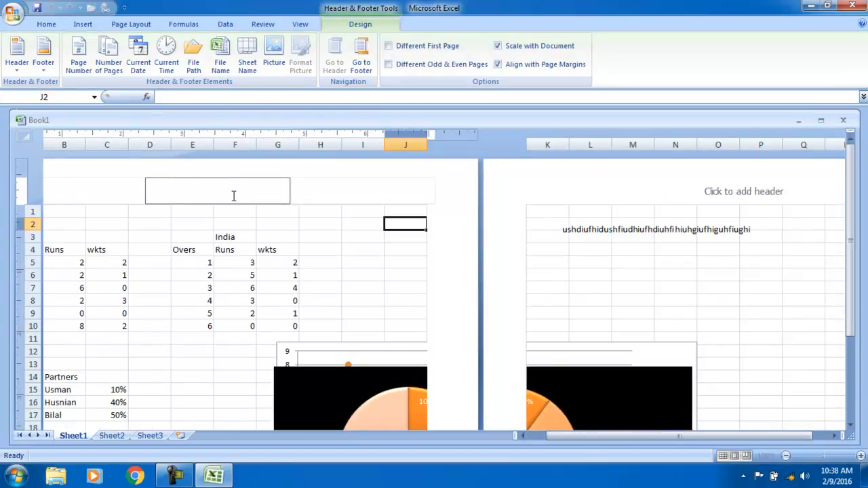
{"action": "type", "text": "Header"}
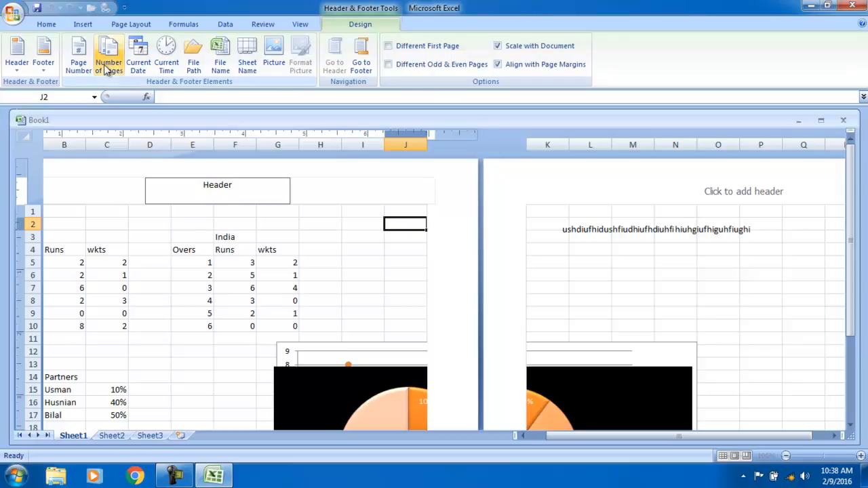
- Add a page footer to Sheet1 with the text "Fotter" in its centre section
{"action": "left_click", "coordinate": [43, 54]}
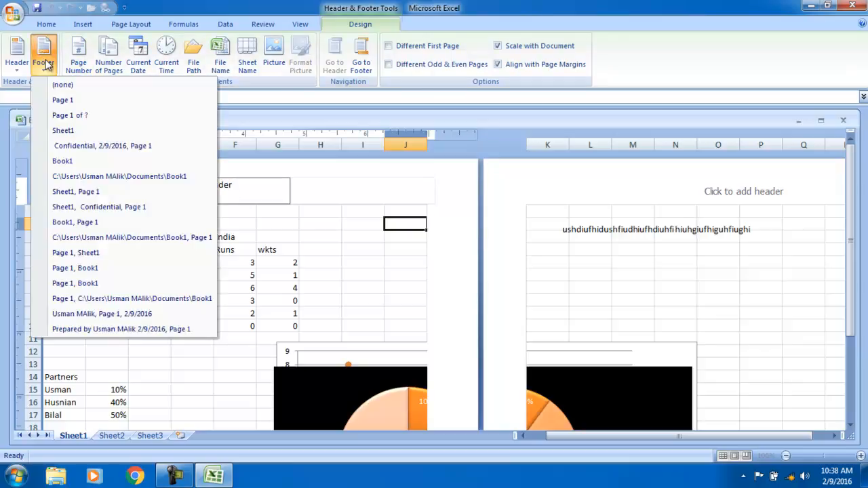
{"action": "left_click", "coordinate": [318, 174]}
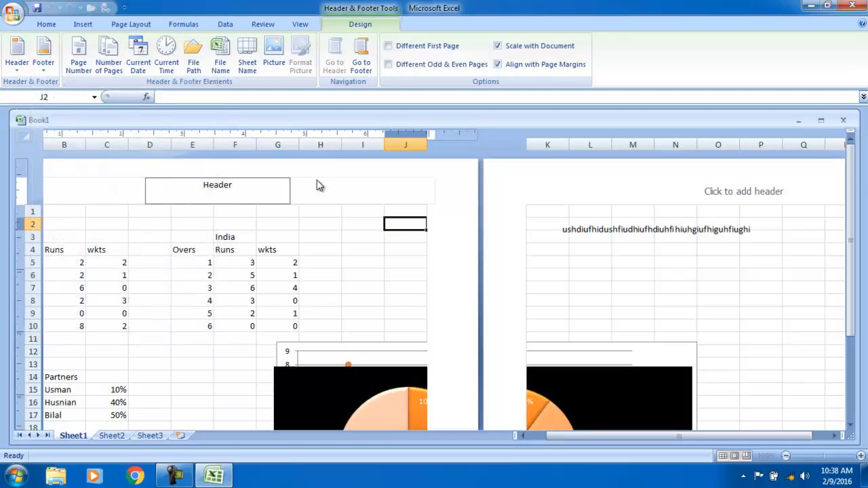
{"action": "left_click_drag", "start_coordinate": [853, 222], "coordinate": [850, 322]}
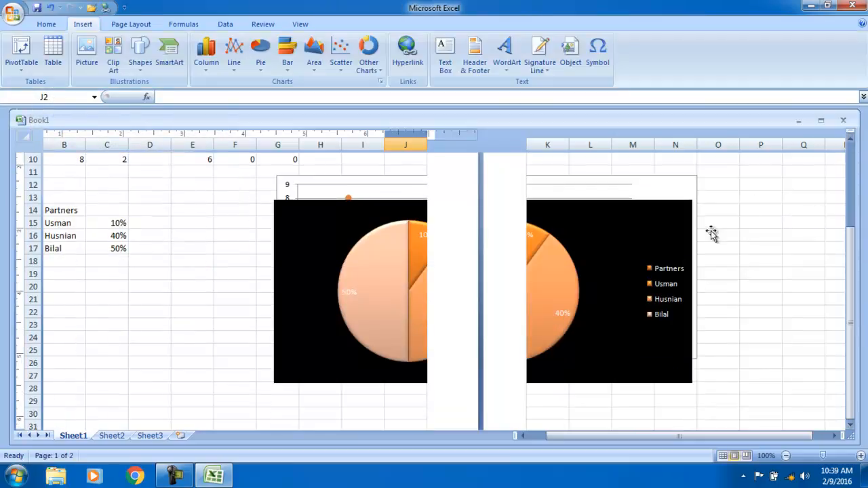
{"action": "left_click_drag", "start_coordinate": [851, 241], "coordinate": [850, 204]}
{"action": "left_click", "coordinate": [237, 184]}
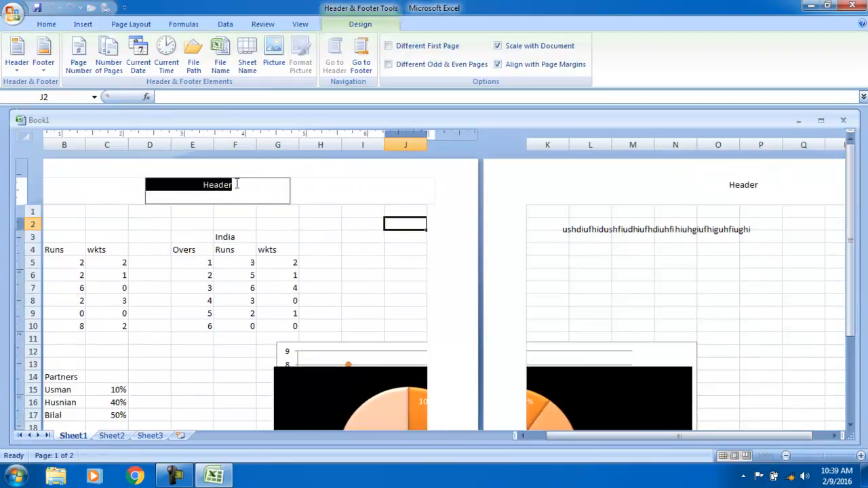
{"action": "left_click", "coordinate": [361, 59]}
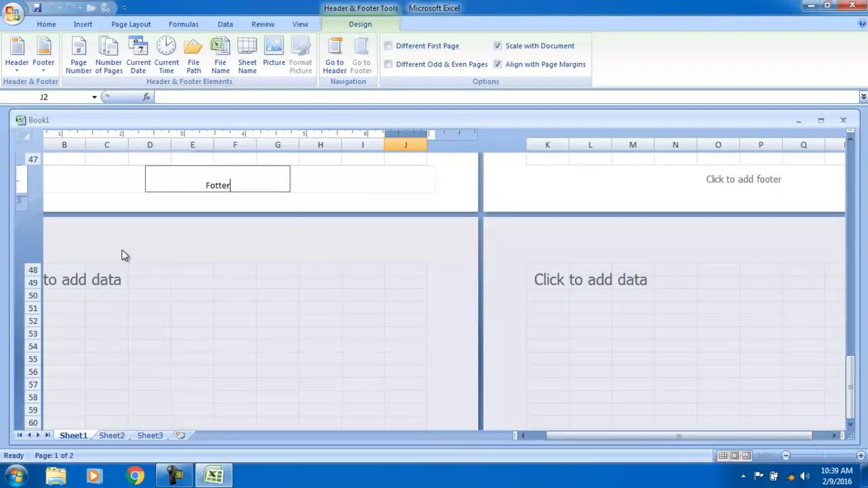
{"action": "left_click", "coordinate": [267, 246]}
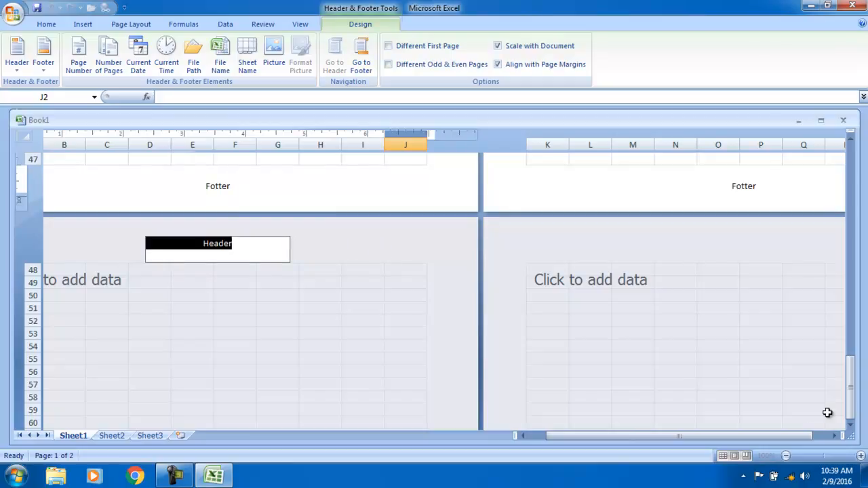
{"action": "left_click_drag", "start_coordinate": [850, 387], "coordinate": [858, 275]}
{"action": "left_click", "coordinate": [851, 319]}
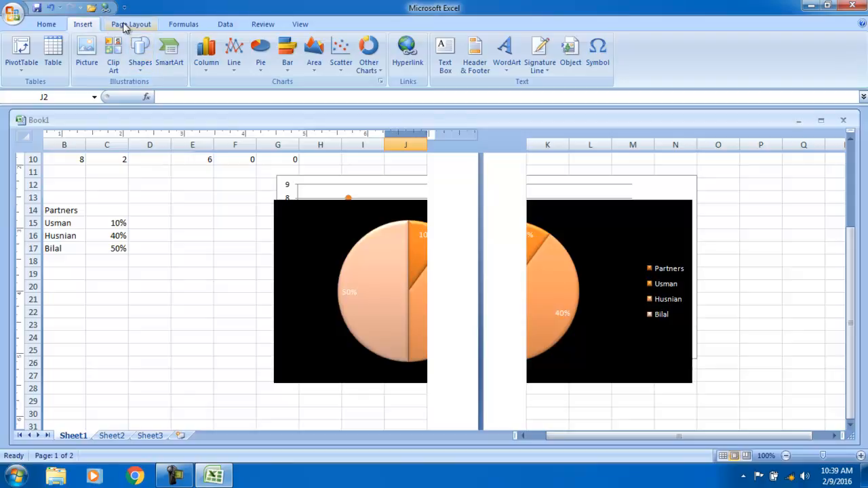
{"action": "left_click", "coordinate": [474, 58]}
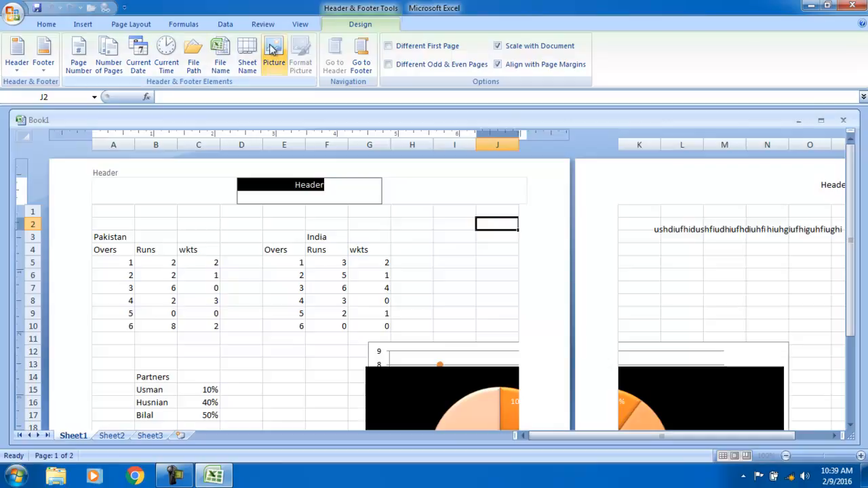
{"action": "left_click", "coordinate": [85, 26]}
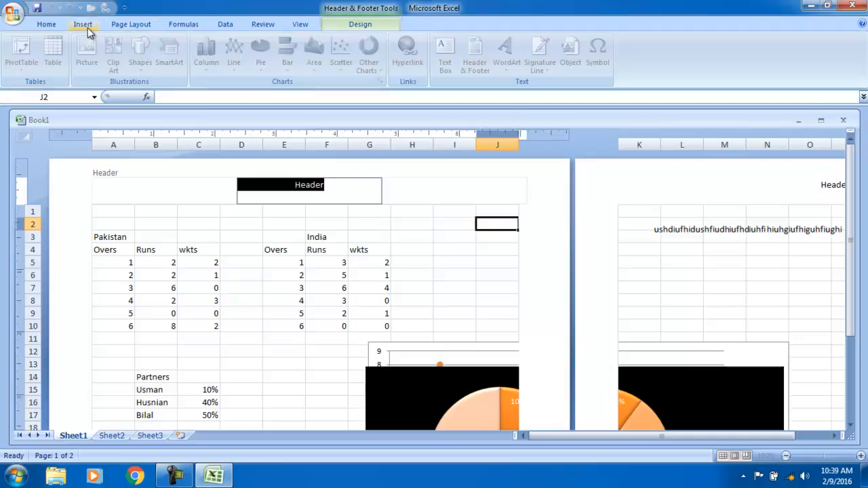
{"action": "left_click", "coordinate": [58, 213]}
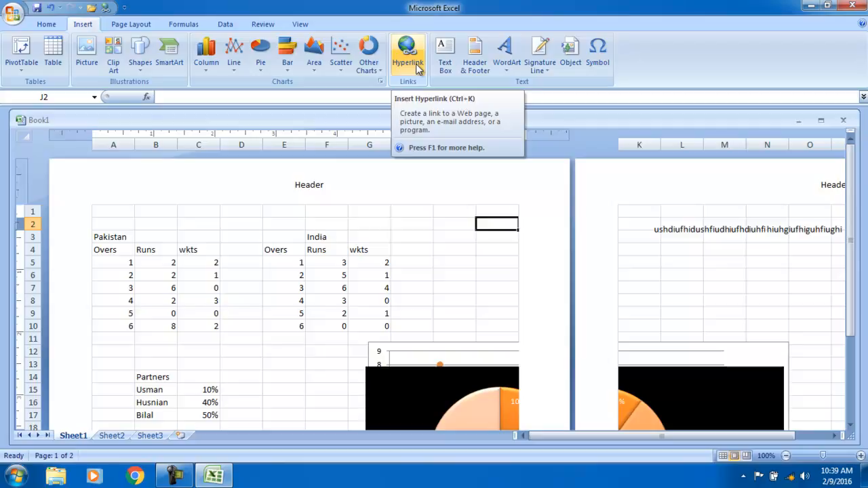
- Enter the text "google" in cell I4
{"action": "left_click", "coordinate": [451, 250]}
{"action": "type", "text": "goog"}
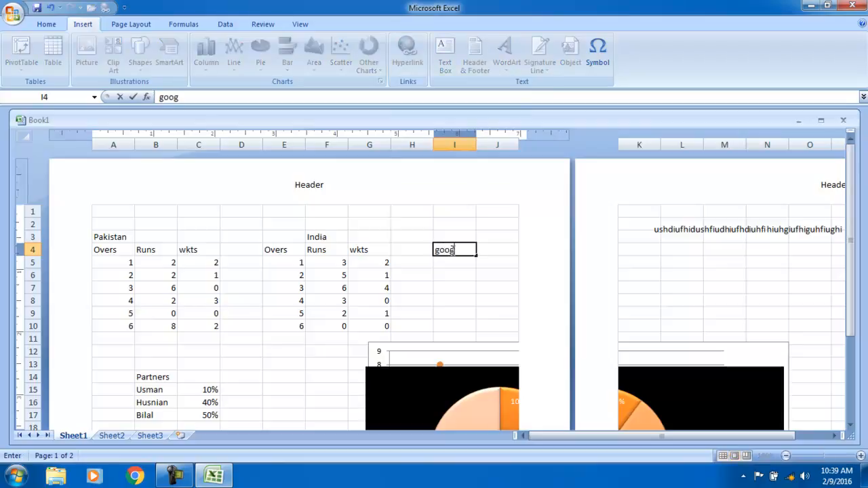
{"action": "type", "text": "le"}
{"action": "left_click", "coordinate": [500, 271]}
{"action": "left_click", "coordinate": [450, 252]}
{"action": "left_click", "coordinate": [409, 54]}
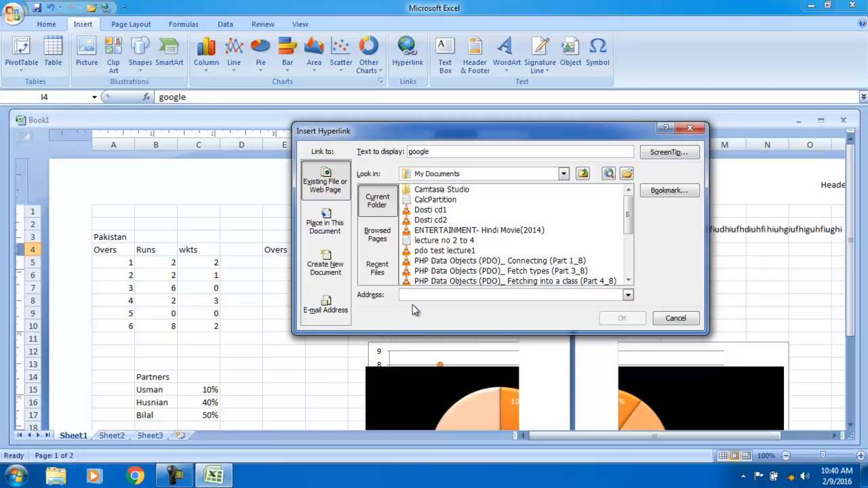
{"action": "type", "text": "www.google.com"}
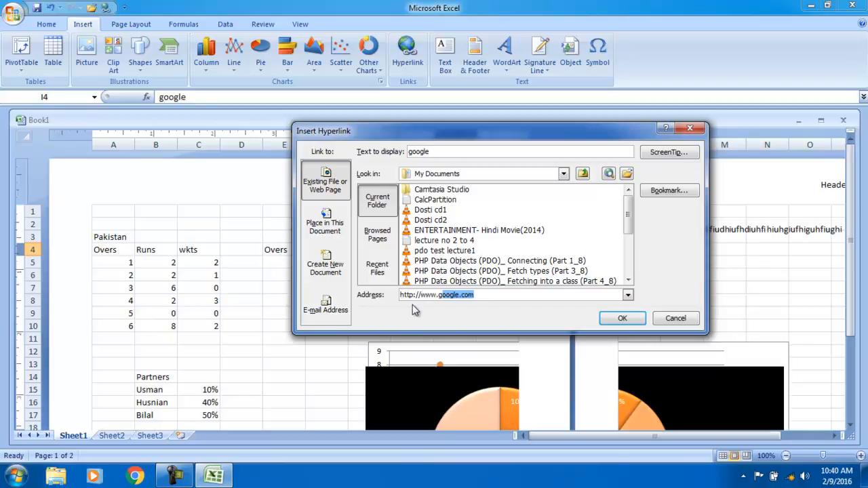
{"action": "left_click", "coordinate": [622, 318]}
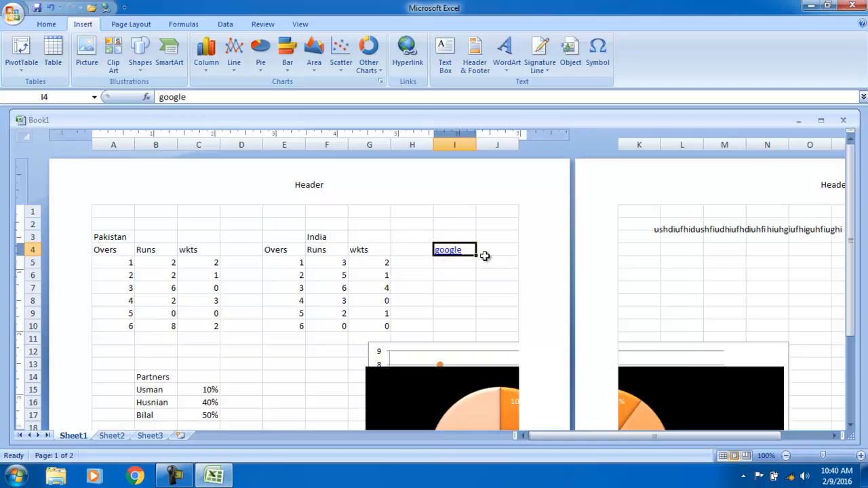
{"action": "left_click", "coordinate": [451, 252]}
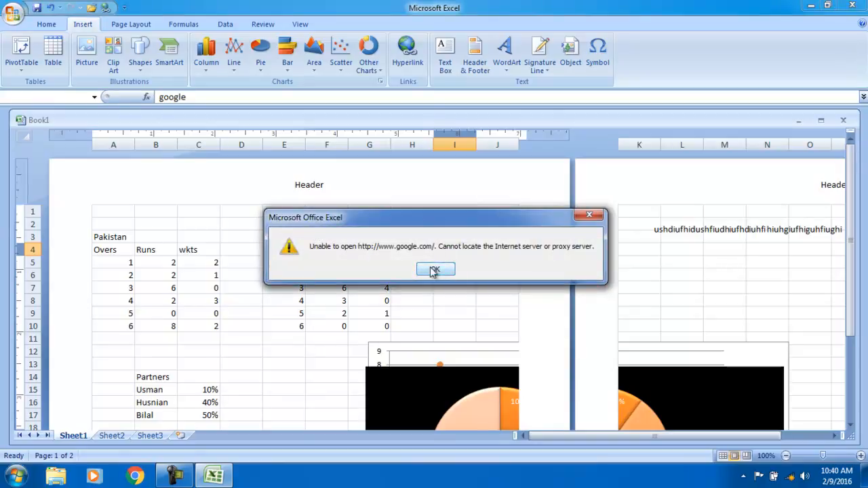
{"action": "left_click", "coordinate": [434, 270]}
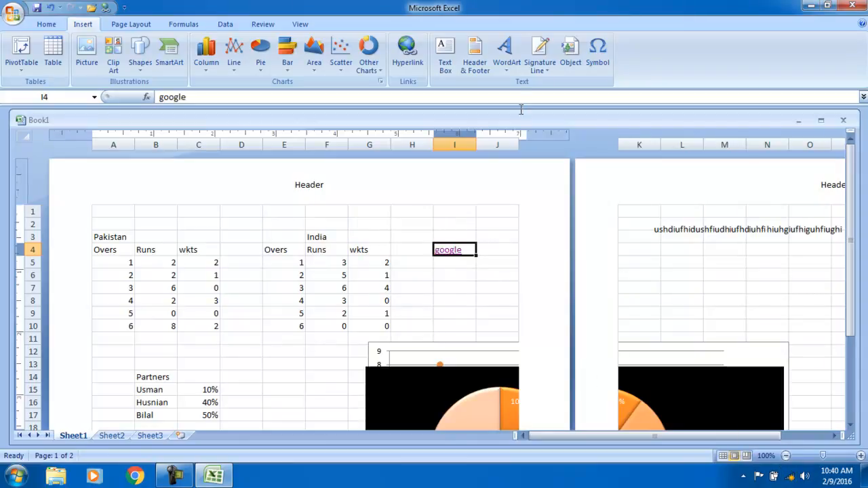
- Insert WordArt in the dark blue reflected style with the text "SUPPER"
{"action": "left_click", "coordinate": [507, 65]}
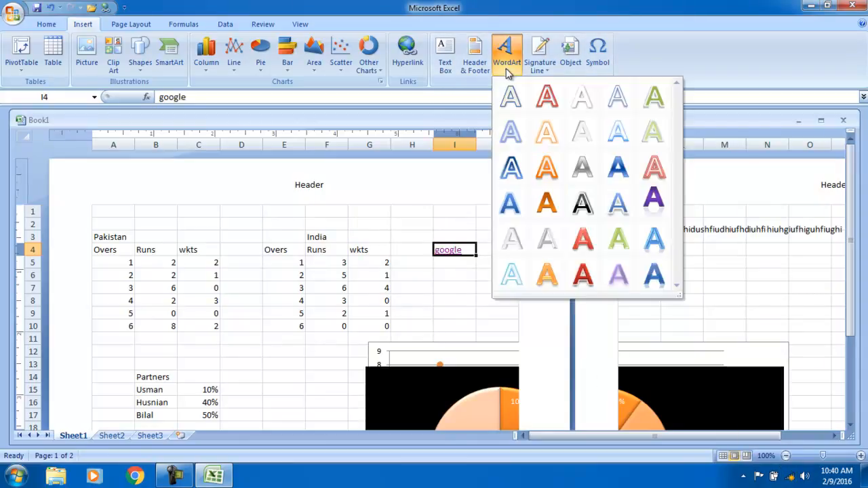
{"action": "left_click", "coordinate": [654, 275]}
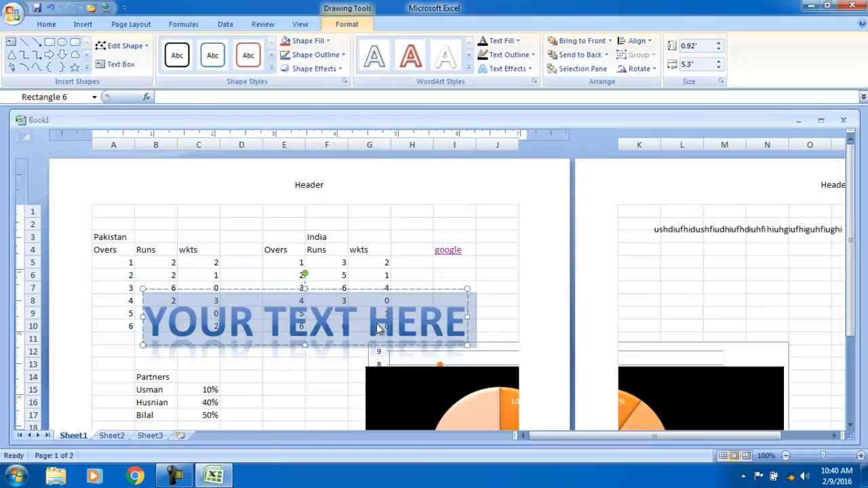
{"action": "type", "text": "S"}
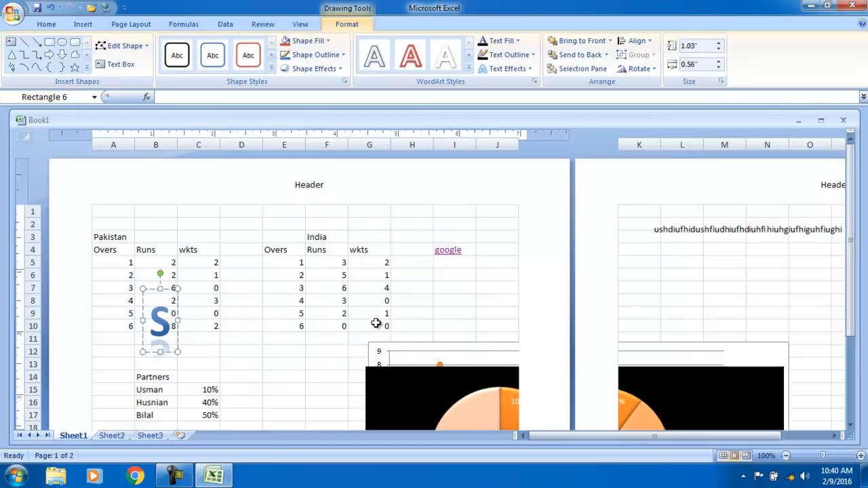
{"action": "type", "text": "UPPER"}
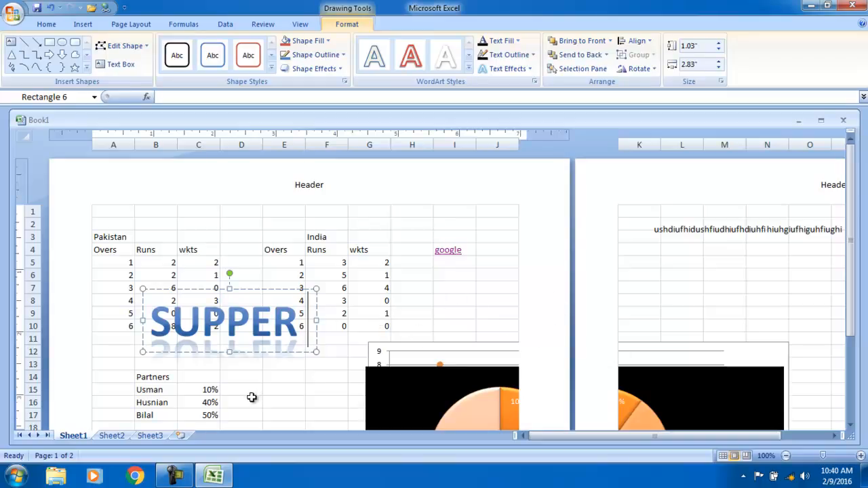
{"action": "left_click", "coordinate": [251, 396]}
- Move the SUPPER WordArt up over the India score columns and rotate it clockwise until its text runs almost vertically downwards
{"action": "left_click", "coordinate": [232, 324]}
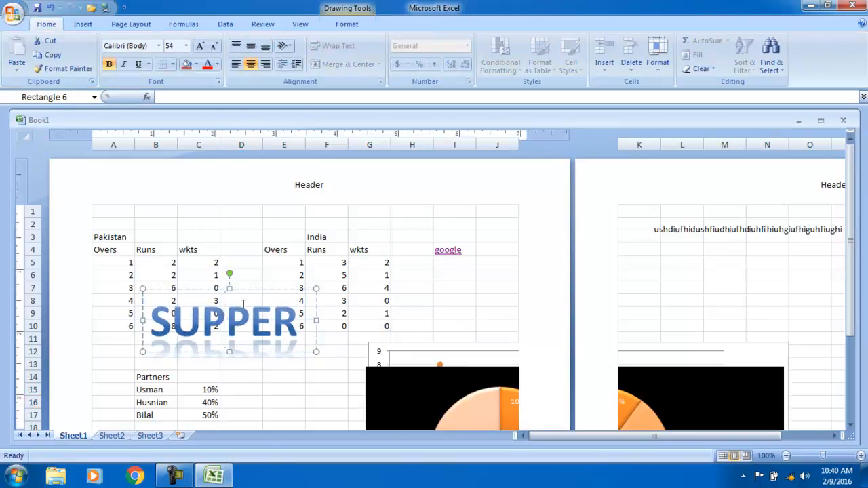
{"action": "left_click_drag", "start_coordinate": [248, 290], "coordinate": [355, 209]}
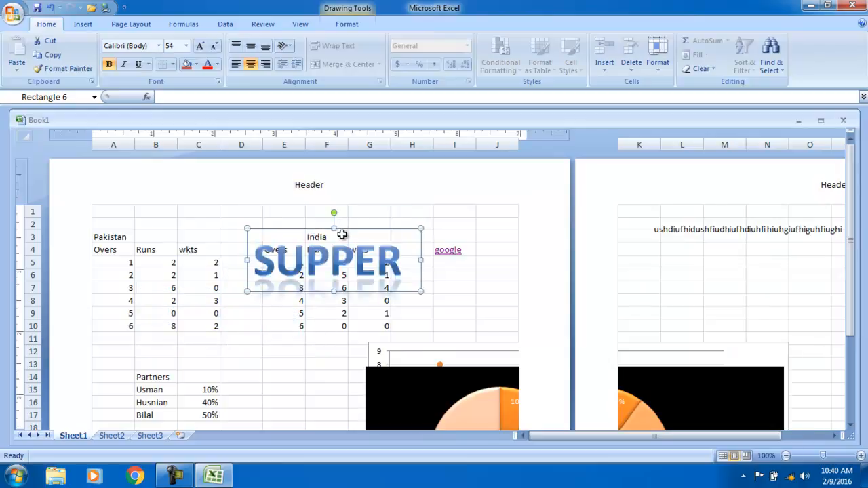
{"action": "left_click_drag", "start_coordinate": [334, 213], "coordinate": [366, 266]}
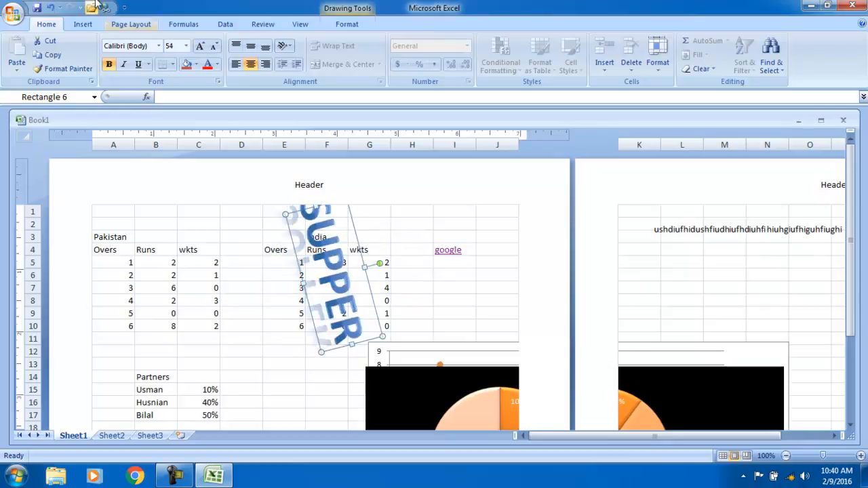
- Insert the Combining Enclosing Circle symbol (character code 20DD) with the SUPPER WordArt still selected
{"action": "left_click", "coordinate": [83, 25]}
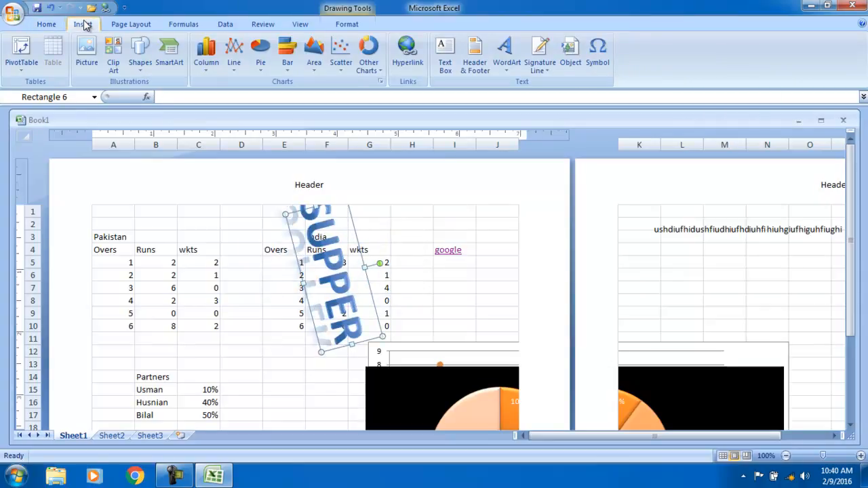
{"action": "left_click", "coordinate": [596, 65]}
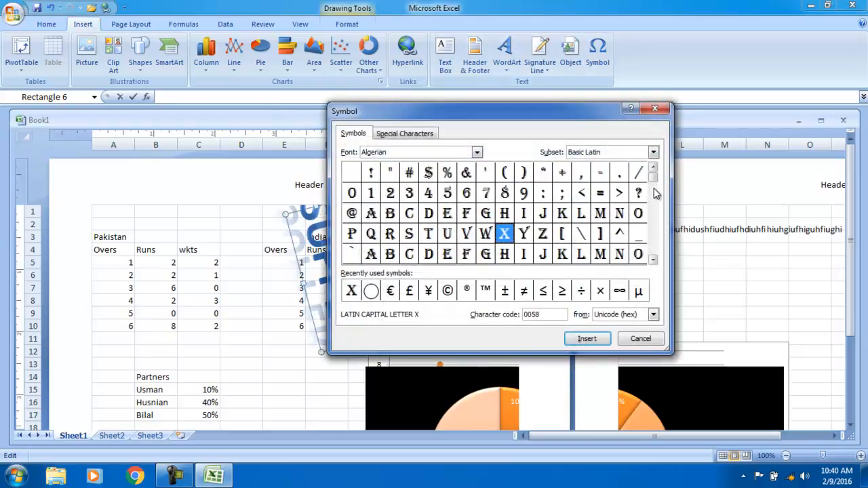
{"action": "left_click_drag", "start_coordinate": [657, 182], "coordinate": [655, 200]}
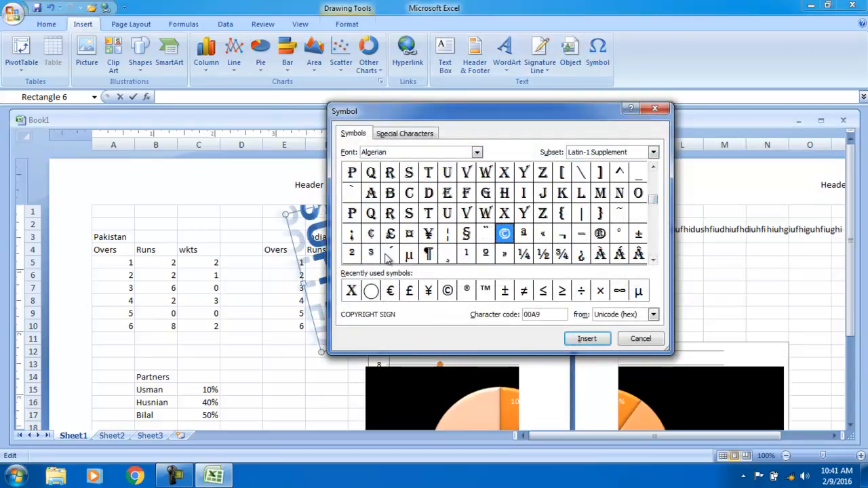
{"action": "left_click", "coordinate": [371, 290]}
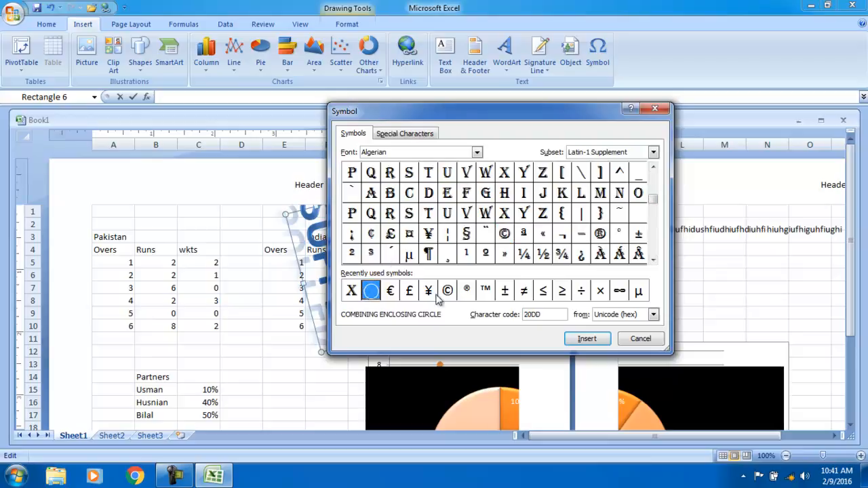
{"action": "left_click", "coordinate": [586, 339]}
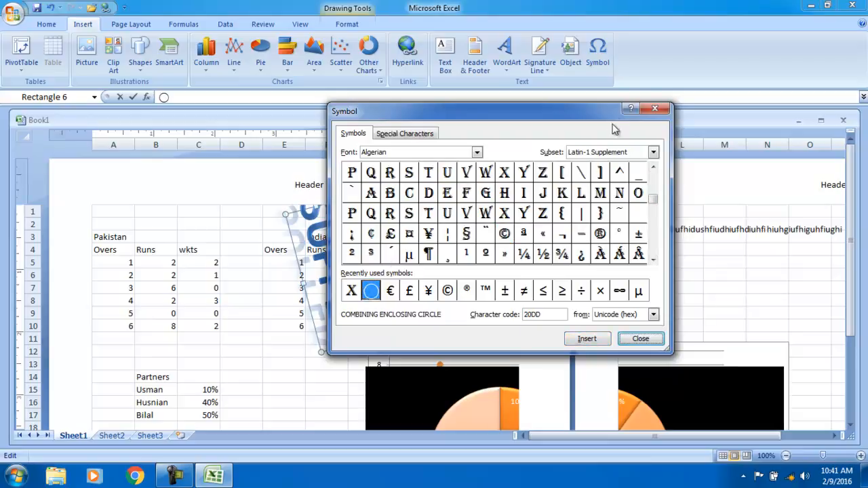
{"action": "left_click", "coordinate": [640, 339]}
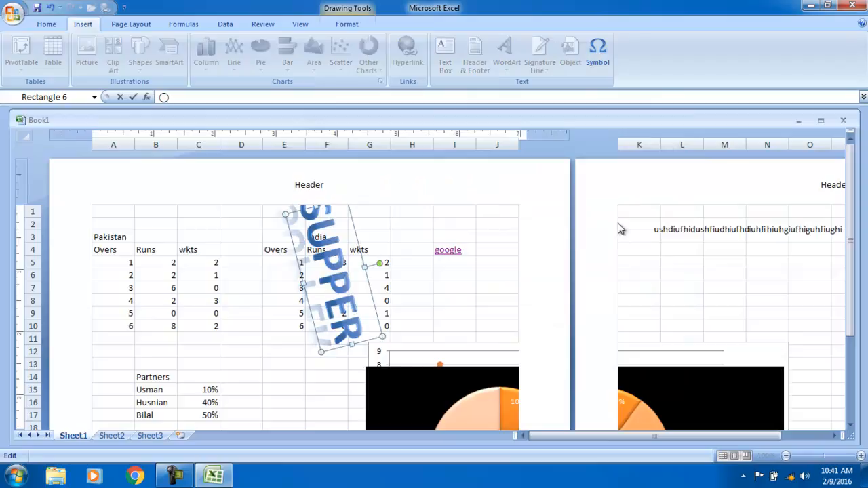